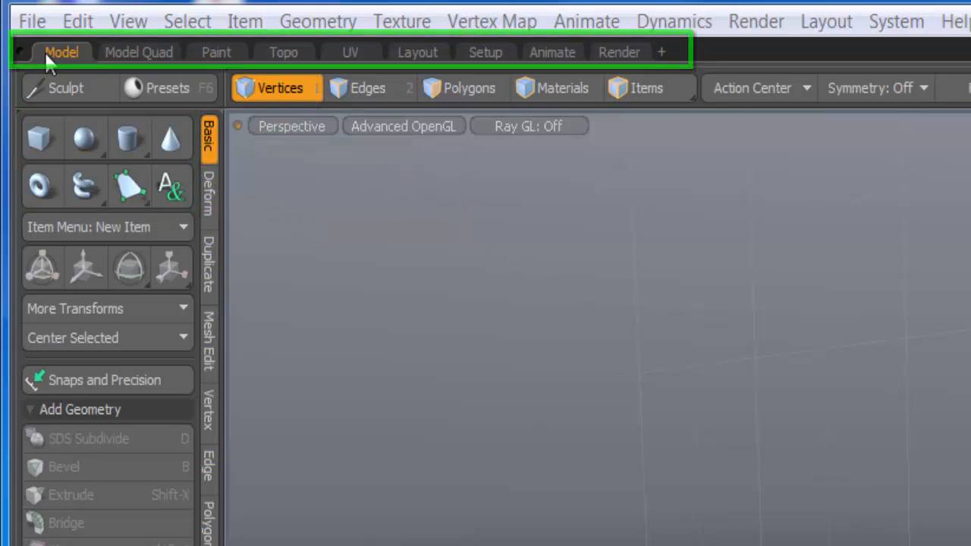
# Compare the Model Quad layout's four viewports with the single-viewport Model layout, and return to the Model layout
pyautogui.click(165, 49)
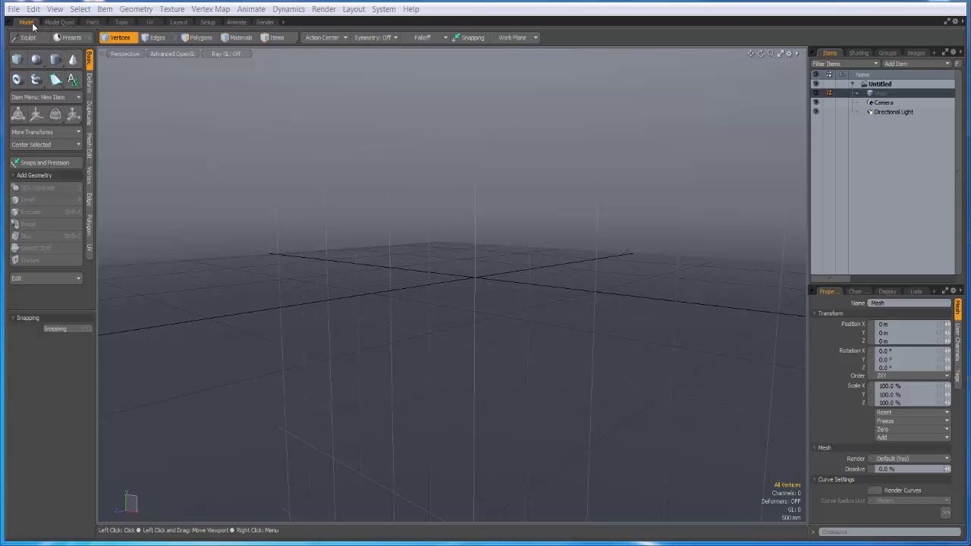
pyautogui.click(59, 23)
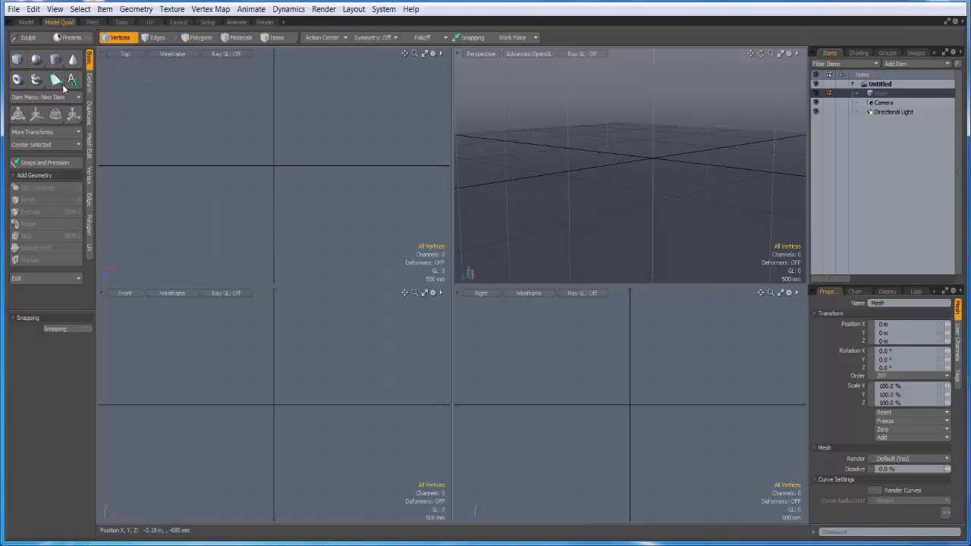
pyautogui.click(26, 22)
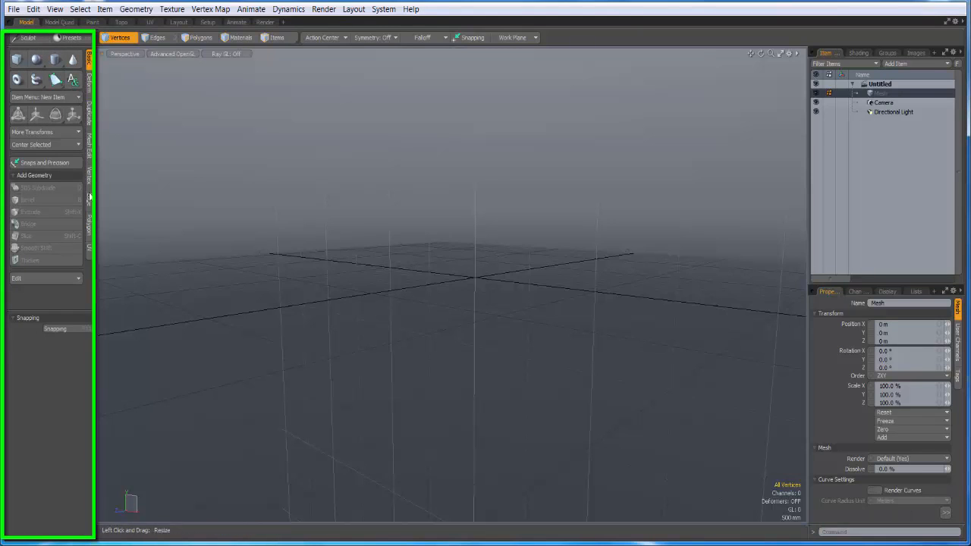
pyautogui.click(59, 22)
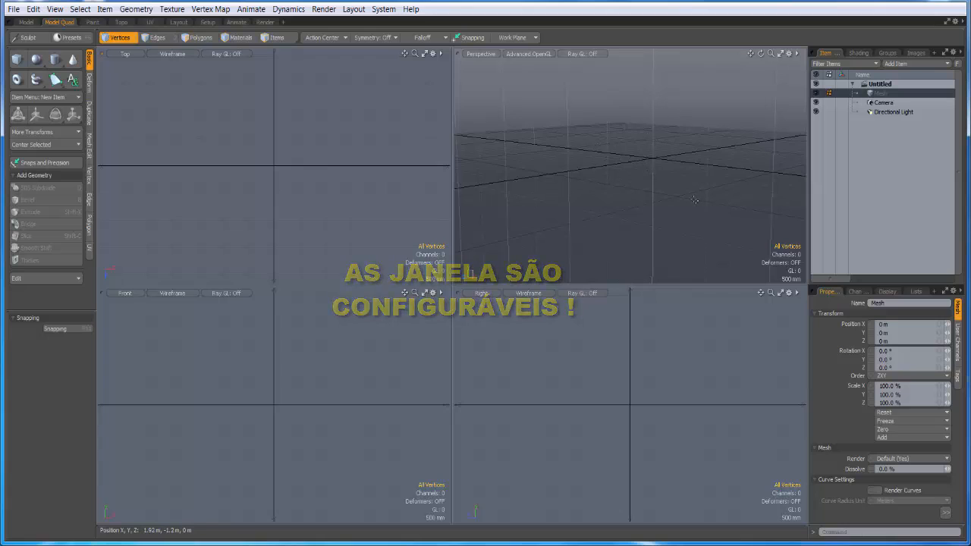
pyautogui.click(27, 22)
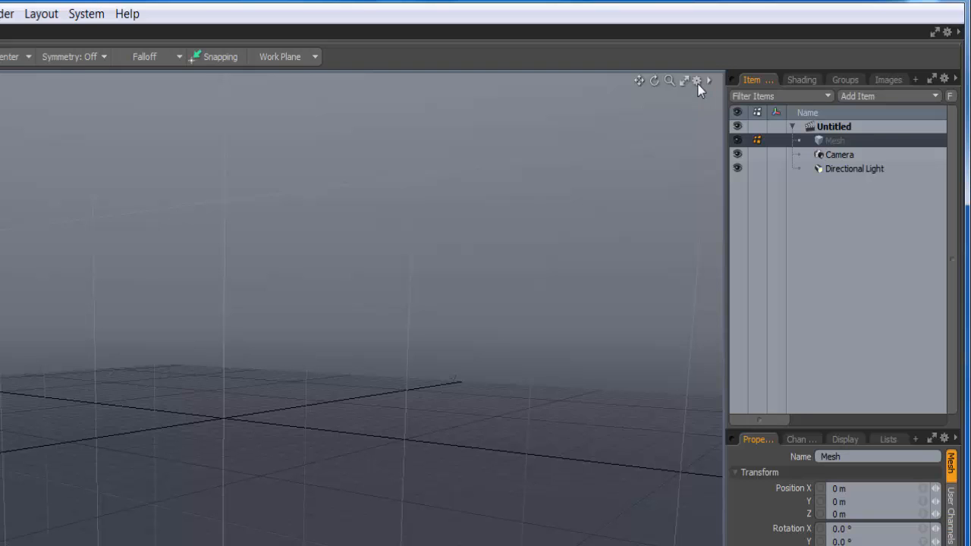
# Hide the work plane in the perspective viewport's visibility options
pyautogui.click(697, 82)
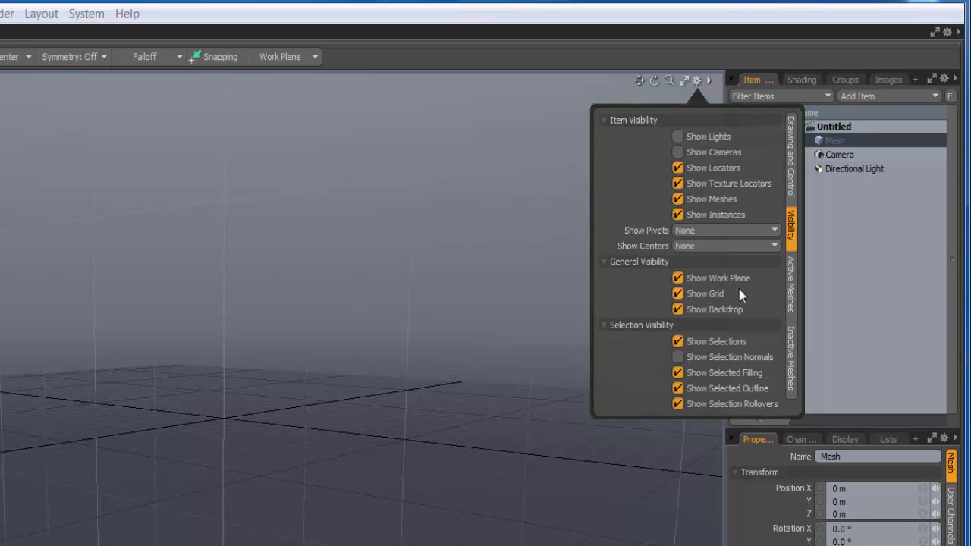
pyautogui.click(677, 278)
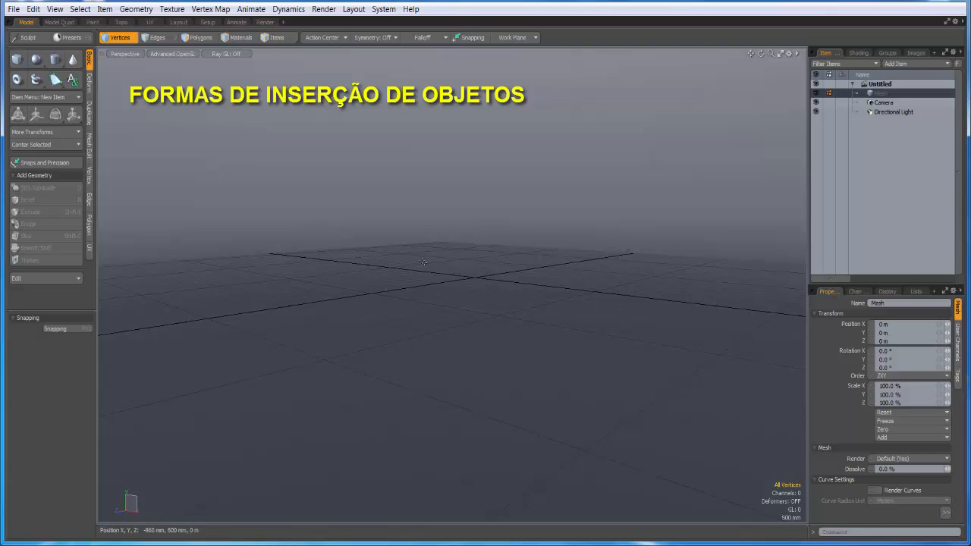
# Activate the Cube primitive, display the tool pipeline and mesh statistics, and enlarge the tool properties area
pyautogui.click(17, 61)
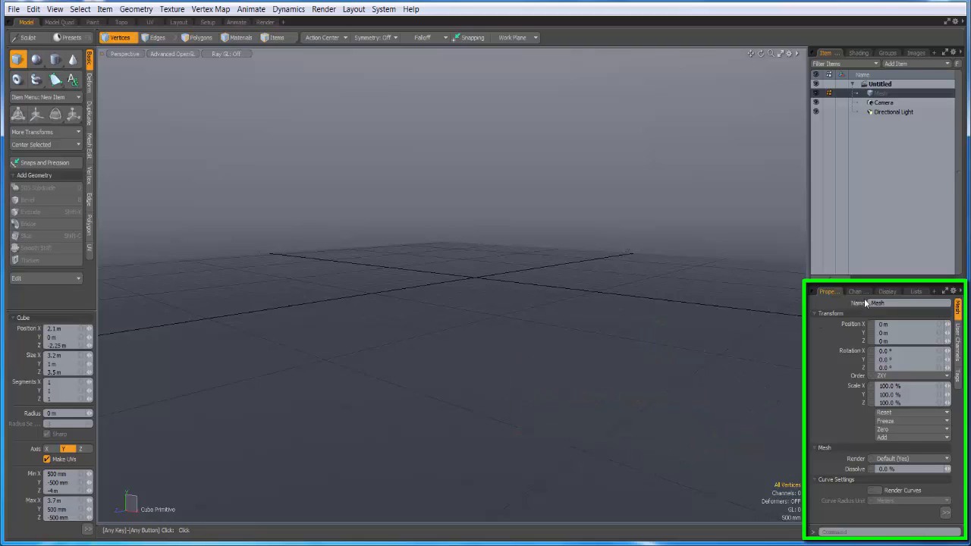
pyautogui.click(918, 293)
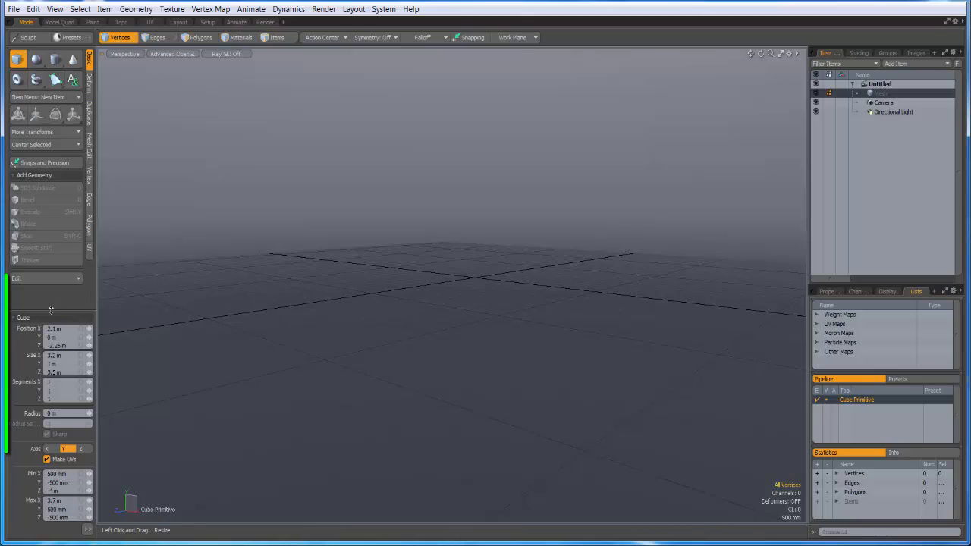
pyautogui.moveTo(55, 300); pyautogui.dragTo(58, 285)
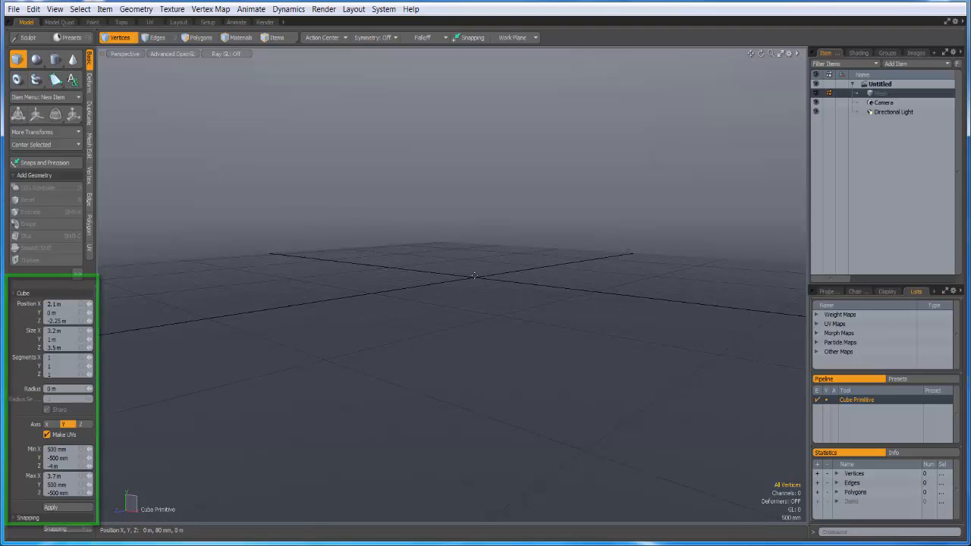
pyautogui.rightClick(483, 264)
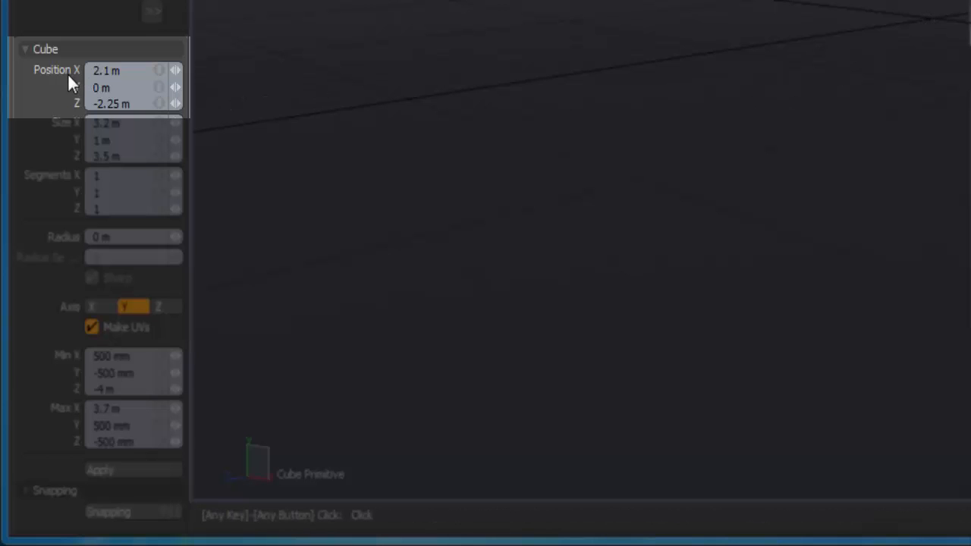
# Set the cube's position to 0 m on the X, Y and Z axes together
pyautogui.click(158, 69)
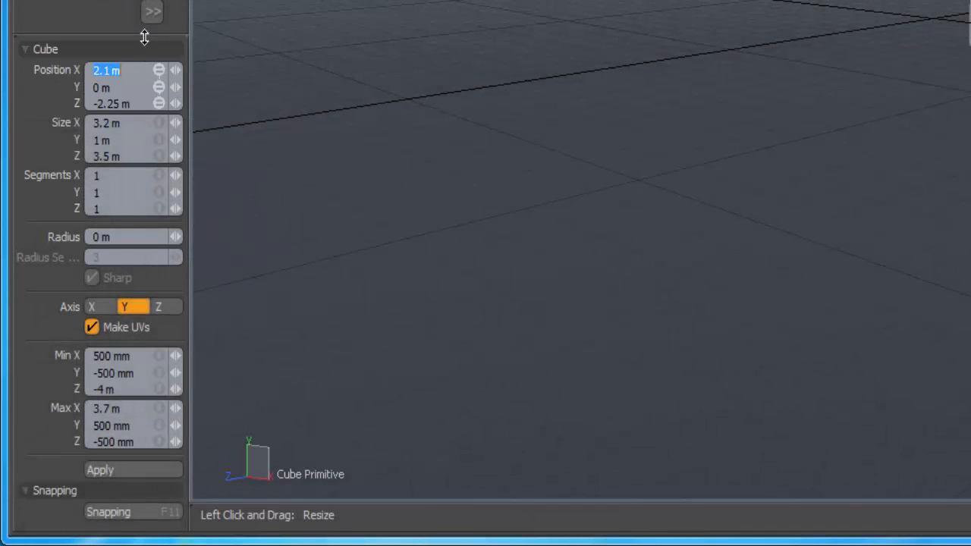
pyautogui.write('0')
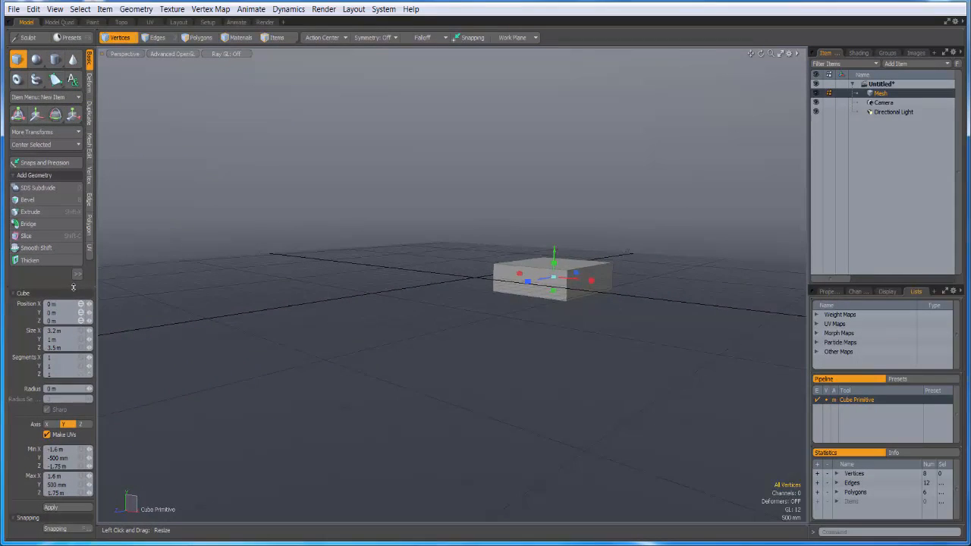
pyautogui.press('Return')
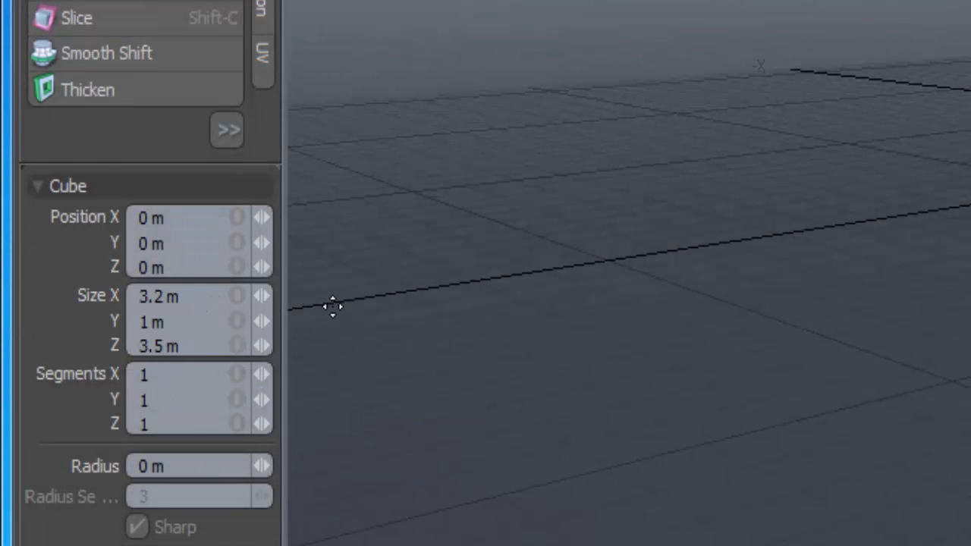
# Set the cube's size to 1 m on all three axes and move it along X to about -4.48 m
pyautogui.click(236, 295)
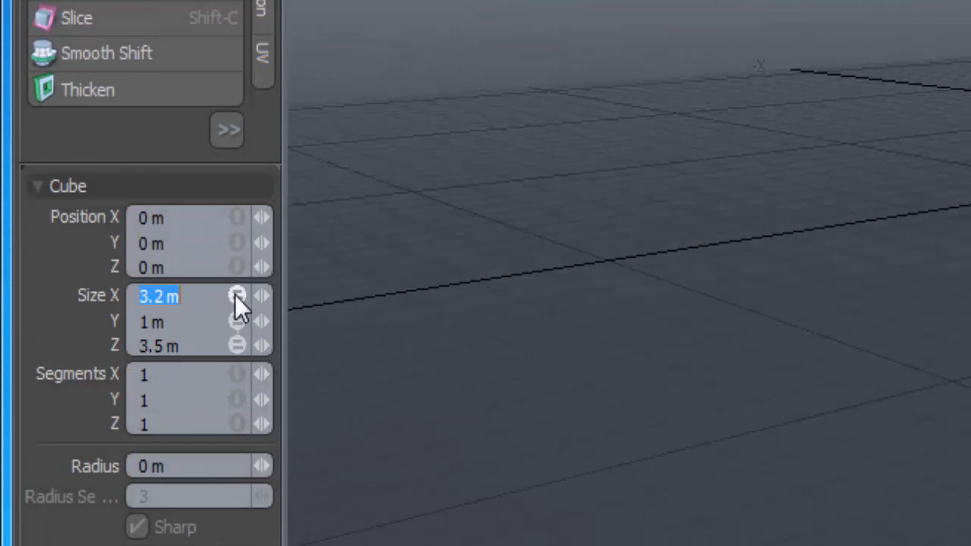
pyautogui.write('1')
pyautogui.press('Return')
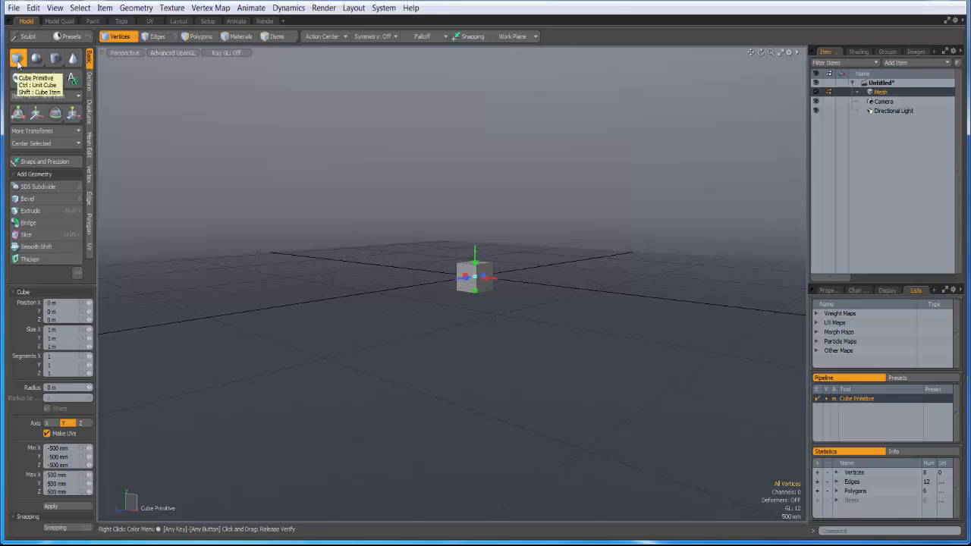
pyautogui.moveTo(496, 279); pyautogui.dragTo(419, 269)
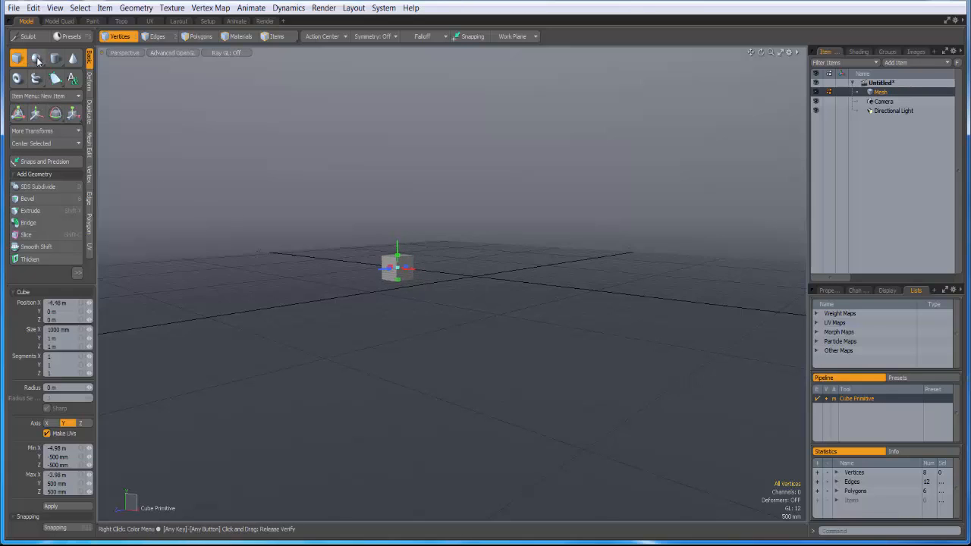
# Create a sphere with the default 500 mm radius and move it along Z to about -4.56 m
pyautogui.click(37, 61)
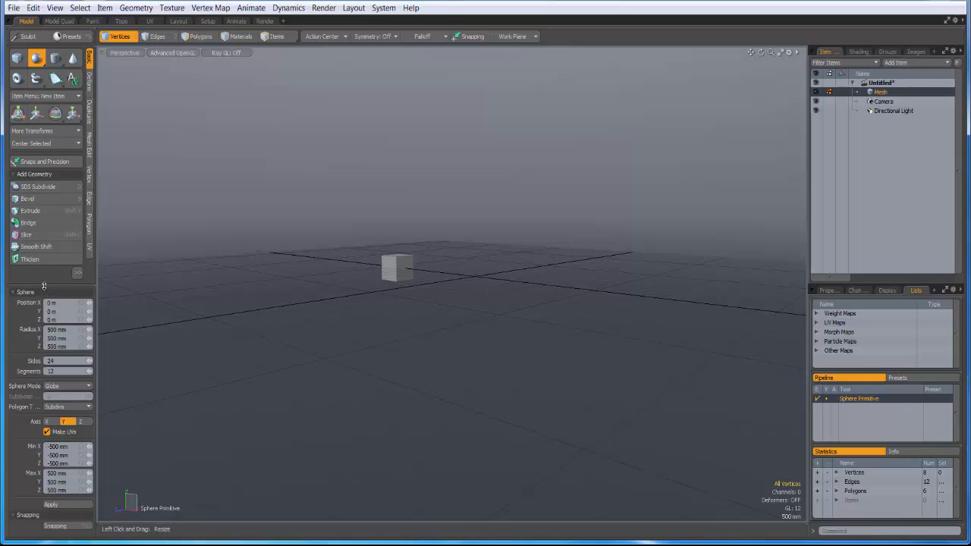
pyautogui.moveTo(44, 285); pyautogui.dragTo(45, 252)
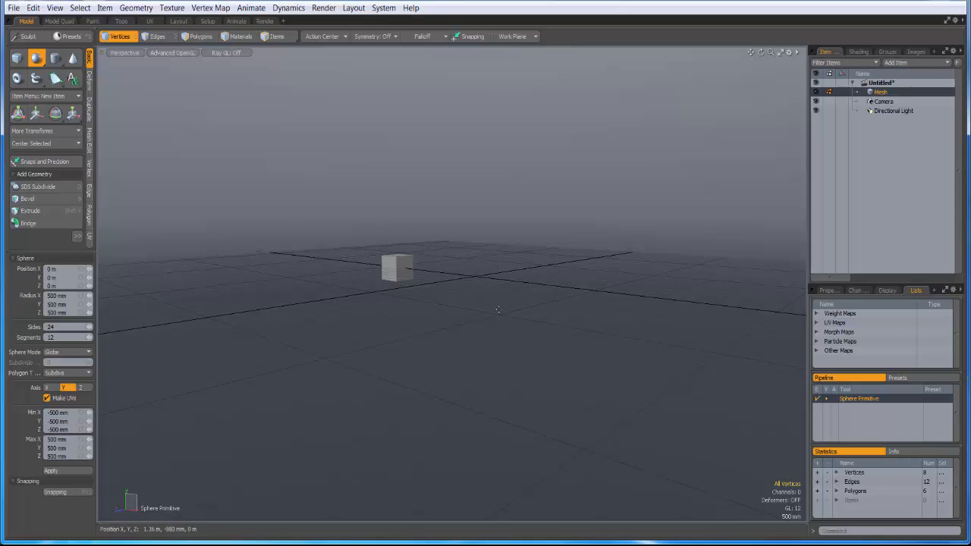
pyautogui.click(512, 320)
pyautogui.moveTo(456, 279); pyautogui.dragTo(519, 267)
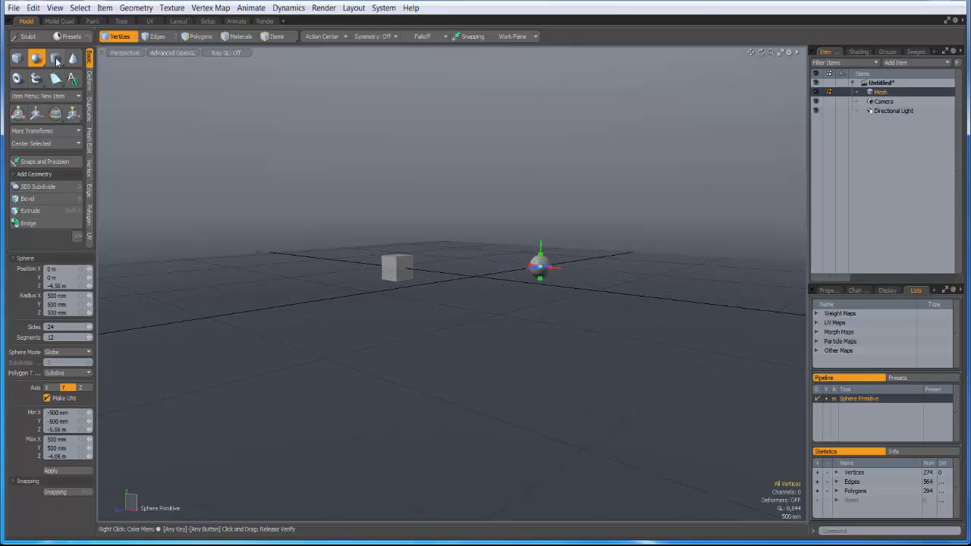
# Create a cylinder at the origin with the default 500 mm radius, 24 sides and 12 segments
pyautogui.click(56, 59)
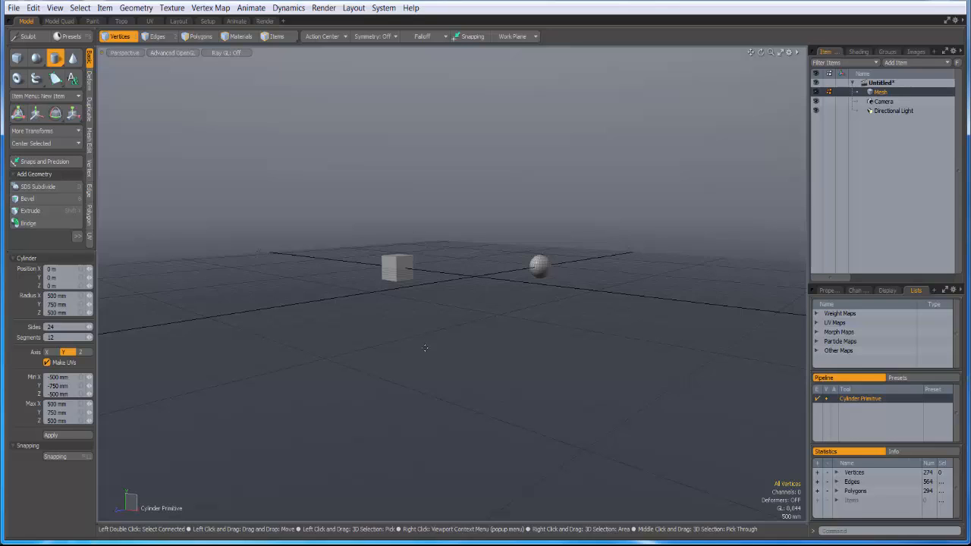
pyautogui.middleClick(425, 348)
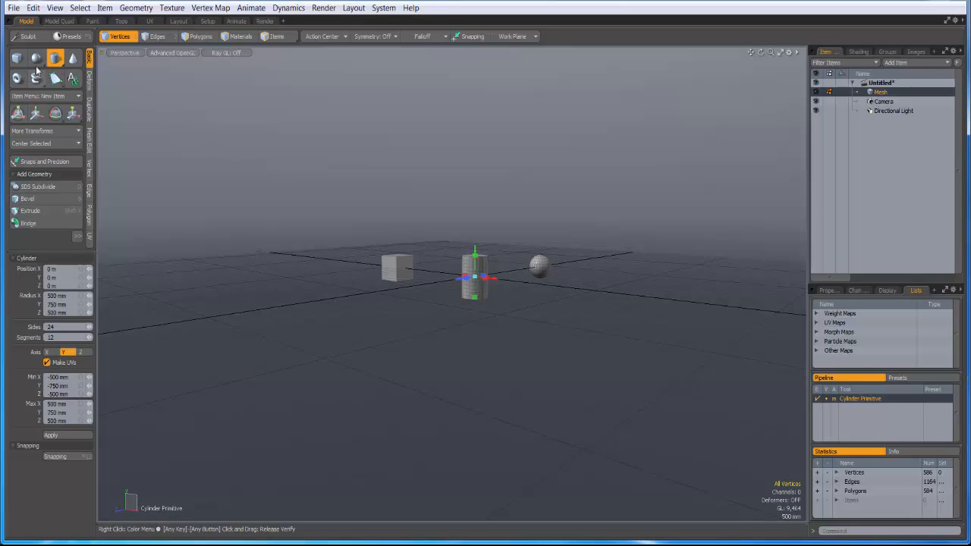
# Undo the creation of the cylinder, sphere and cube until the scene is empty
pyautogui.hotkey('ctrl', 'z')
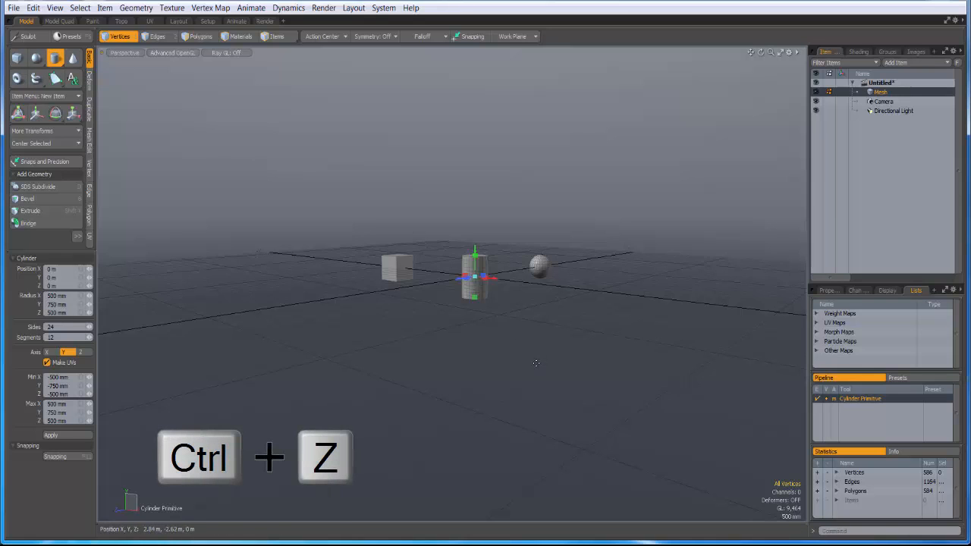
pyautogui.hotkey('ctrl', 'z')
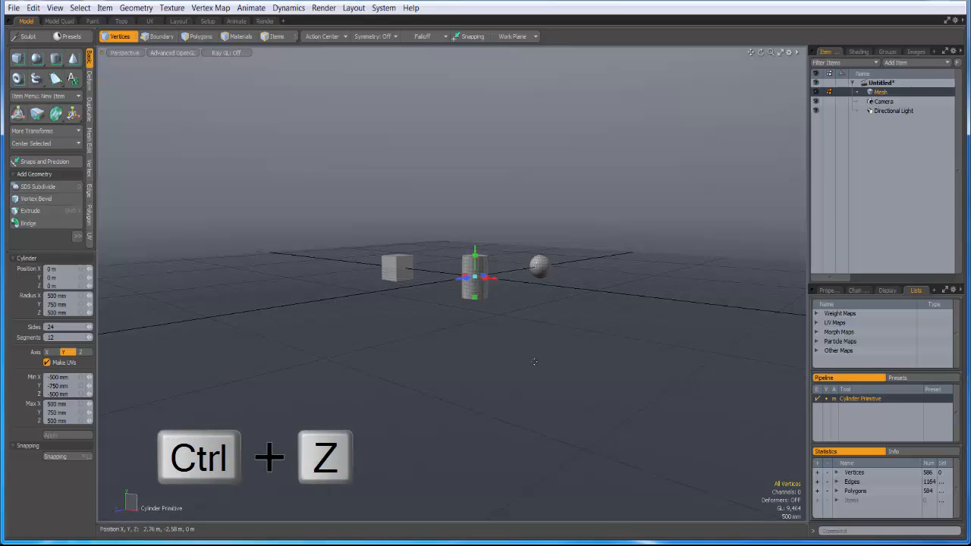
pyautogui.hotkey('ctrl', 'z')
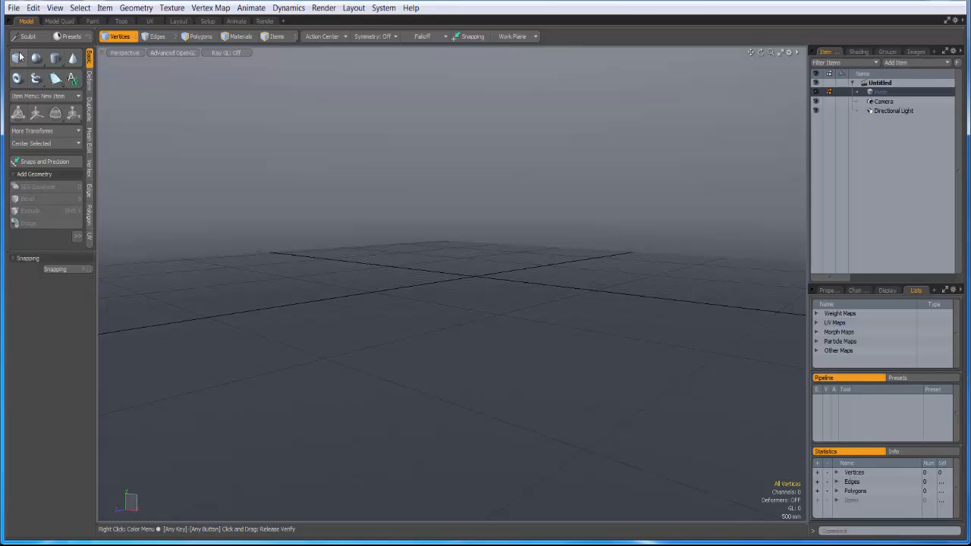
# Draw a cube freehand with a face about 8.58 m by 5.06 m and pull it about 8.24 m deep along Z
pyautogui.click(19, 58)
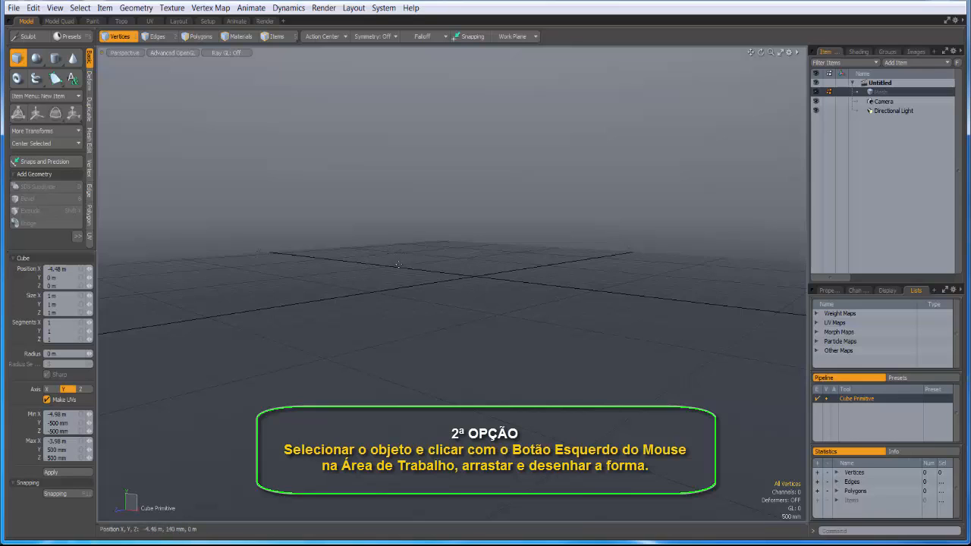
pyautogui.moveTo(399, 264)
pyautogui.mouseDown()
pyautogui.moveTo(551, 325)
pyautogui.moveTo(641, 276)
pyautogui.moveTo(622, 134)
pyautogui.moveTo(607, 109)
pyautogui.moveTo(578, 113)
pyautogui.mouseUp()
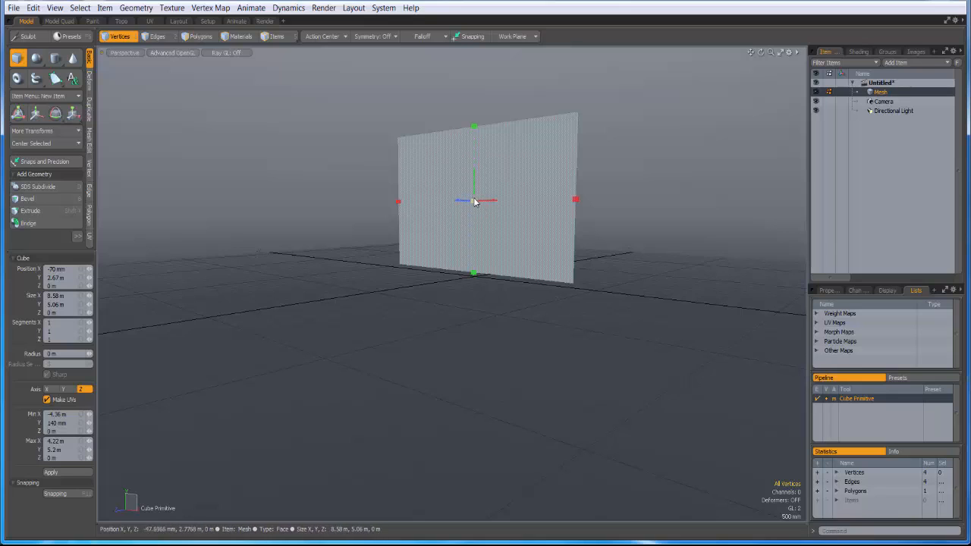
pyautogui.moveTo(473, 205); pyautogui.dragTo(267, 197)
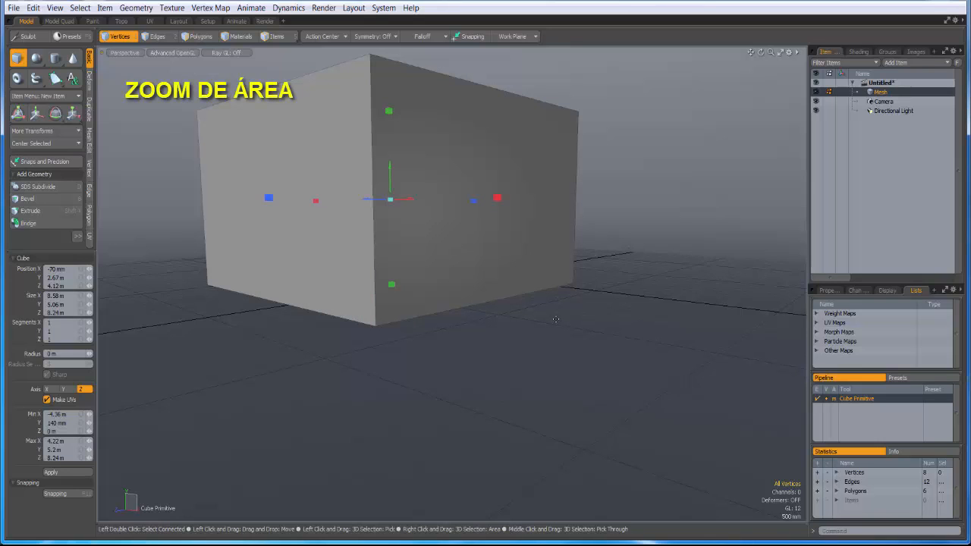
# Zoom the perspective view in and out to examine the box at different distances
pyautogui.scroll(4, 556, 319)
pyautogui.scroll(-8, 556, 319)
pyautogui.scroll(2, 556, 319)
pyautogui.scroll(4, 556, 319)
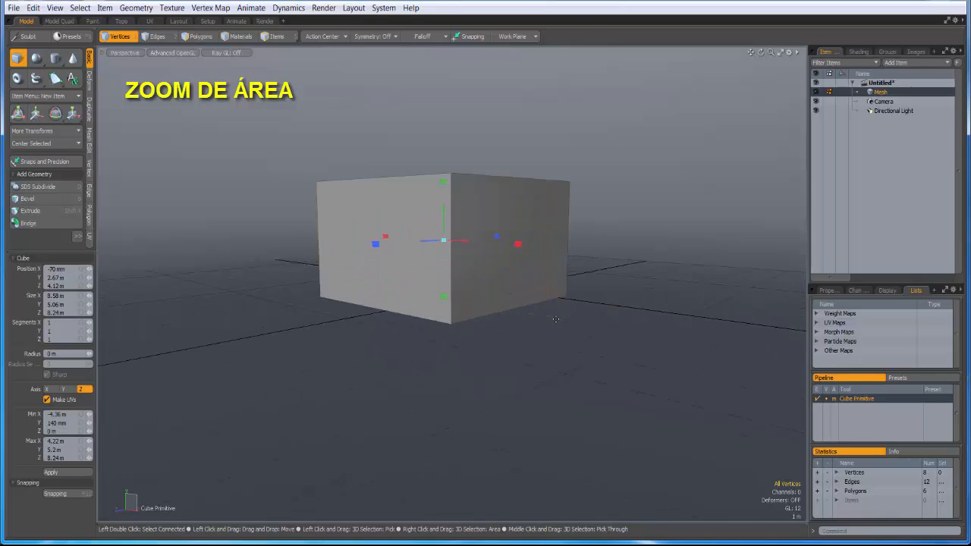
pyautogui.scroll(-4, 555, 319)
pyautogui.scroll(2, 556, 319)
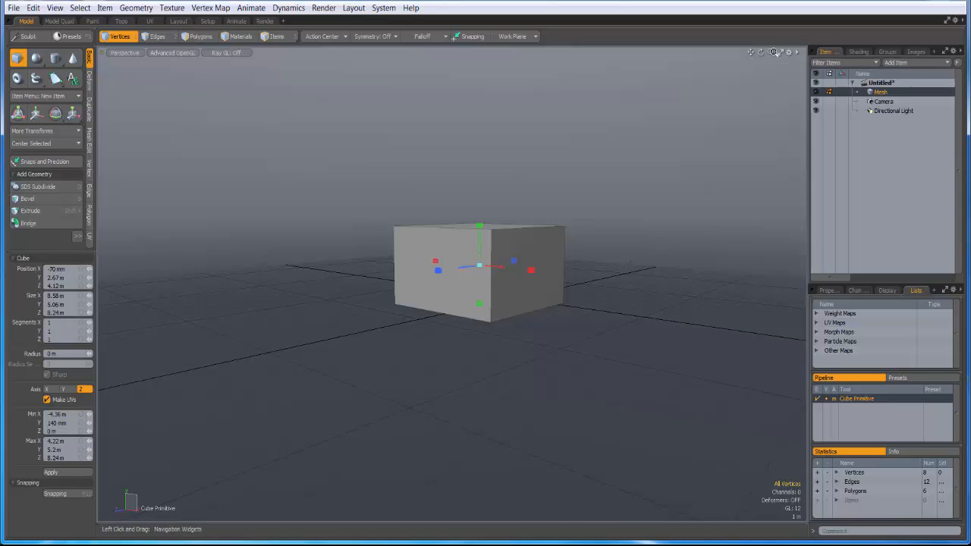
pyautogui.moveTo(771, 52)
pyautogui.mouseDown()
pyautogui.moveTo(849, 52)
pyautogui.moveTo(789, 52)
pyautogui.mouseUp()
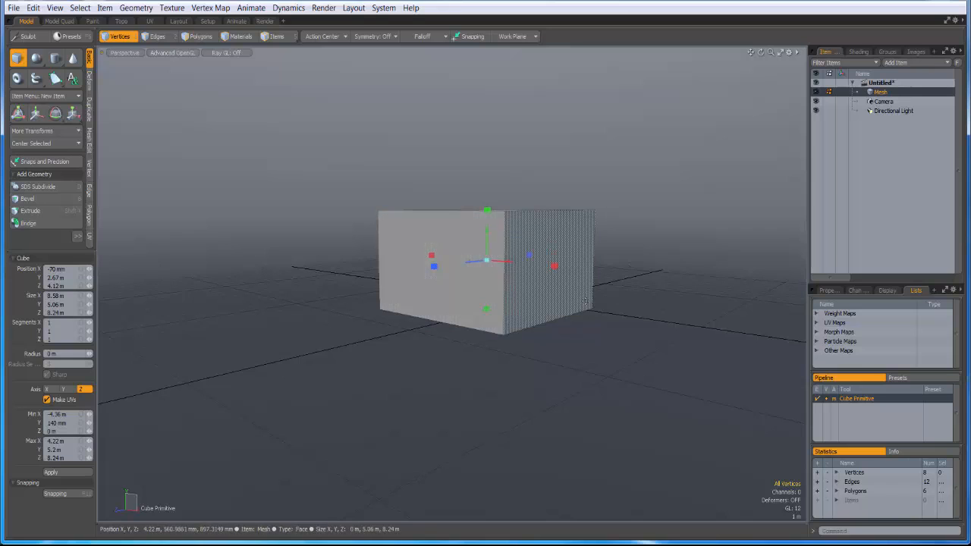
# Stretch the box to about 10.03 m along X and about 5.46 m in height, shifting it slightly down
pyautogui.moveTo(553, 270); pyautogui.dragTo(580, 268)
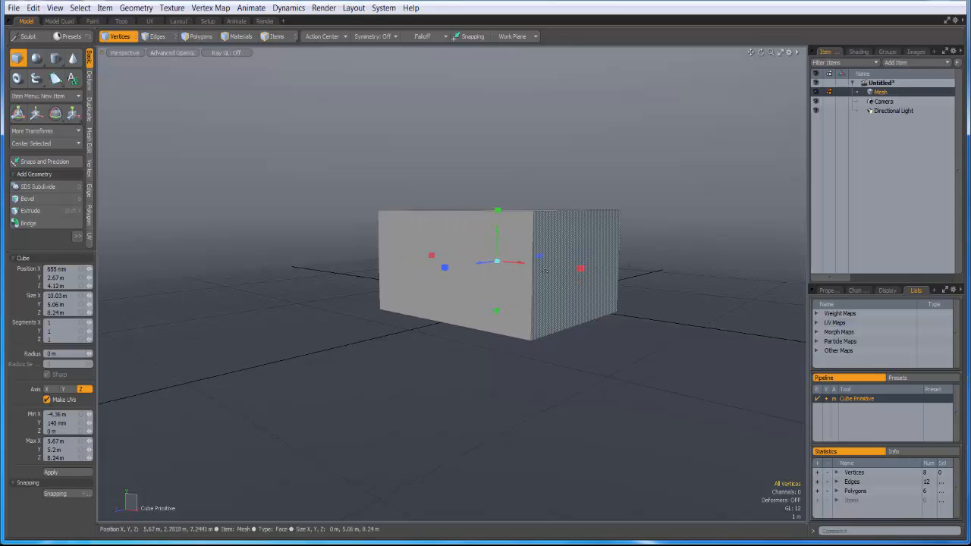
pyautogui.moveTo(497, 232)
pyautogui.mouseDown()
pyautogui.moveTo(498, 201)
pyautogui.moveTo(497, 238)
pyautogui.mouseUp()
pyautogui.moveTo(498, 315)
pyautogui.mouseDown()
pyautogui.moveTo(496, 225)
pyautogui.moveTo(497, 324)
pyautogui.mouseUp()
# Undo the box's resizing and its creation until the scene is empty
pyautogui.hotkey('ctrl', 'z')
pyautogui.hotkey('ctrl', 'z')
pyautogui.hotkey('ctrl', 'z')
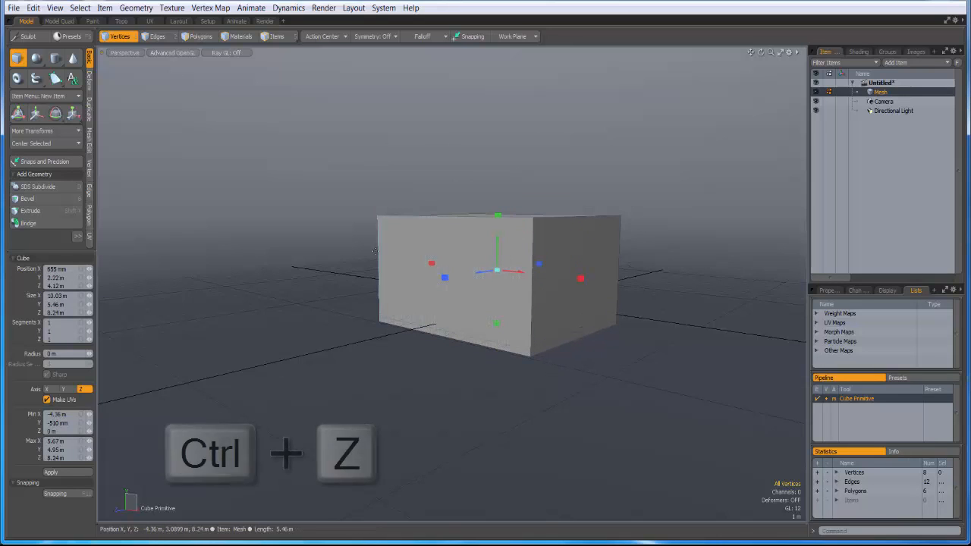
pyautogui.hotkey('ctrl', 'z')
pyautogui.hotkey('ctrl', 'z')
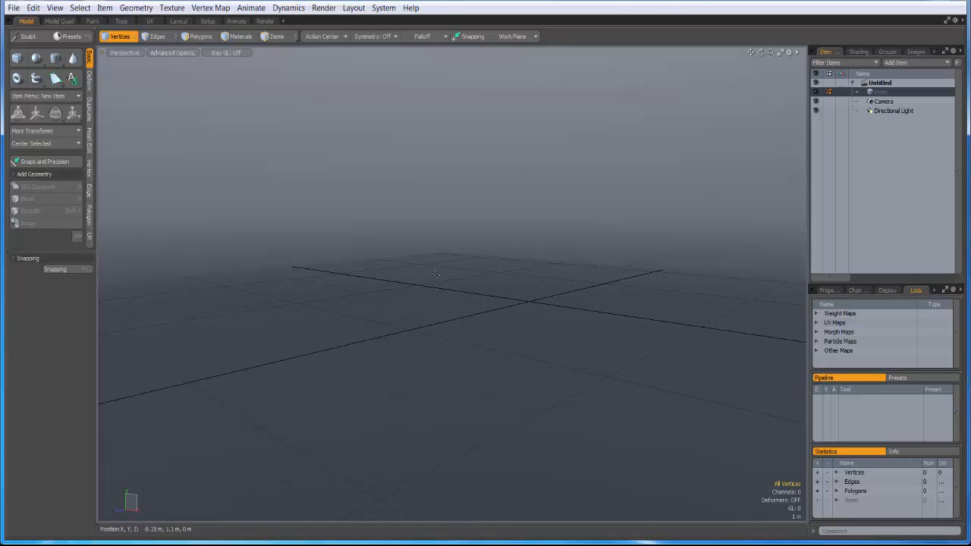
# Insert a default-size sphere at the origin as a new mesh item and add a default-size cylinder over it
pyautogui.press('shift')
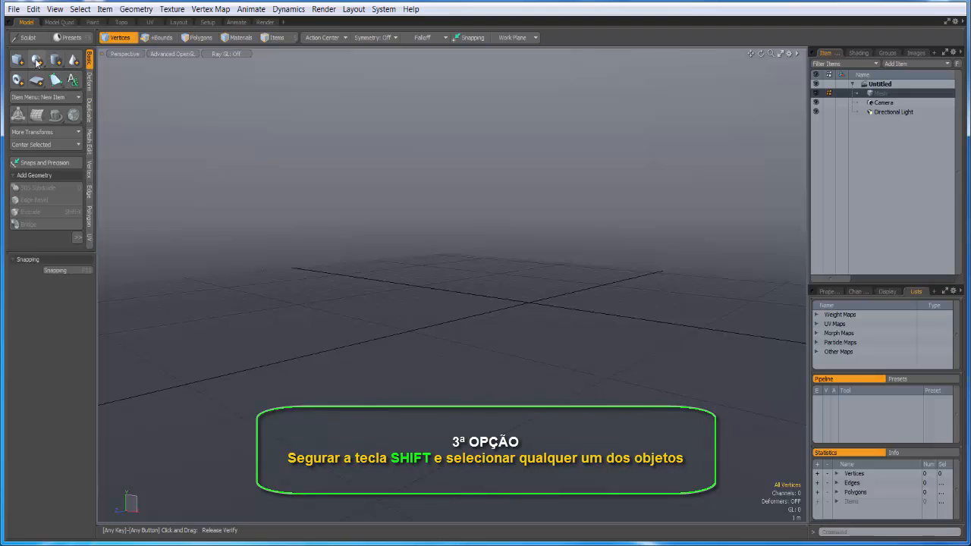
pyautogui.keyDown('shift'); pyautogui.click(37, 60); pyautogui.keyUp('shift')
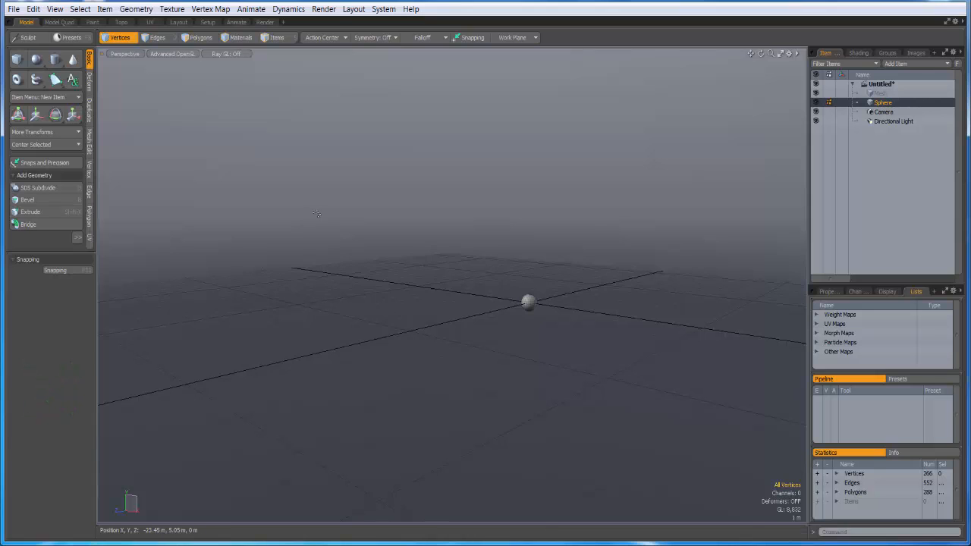
pyautogui.press('ctrl')
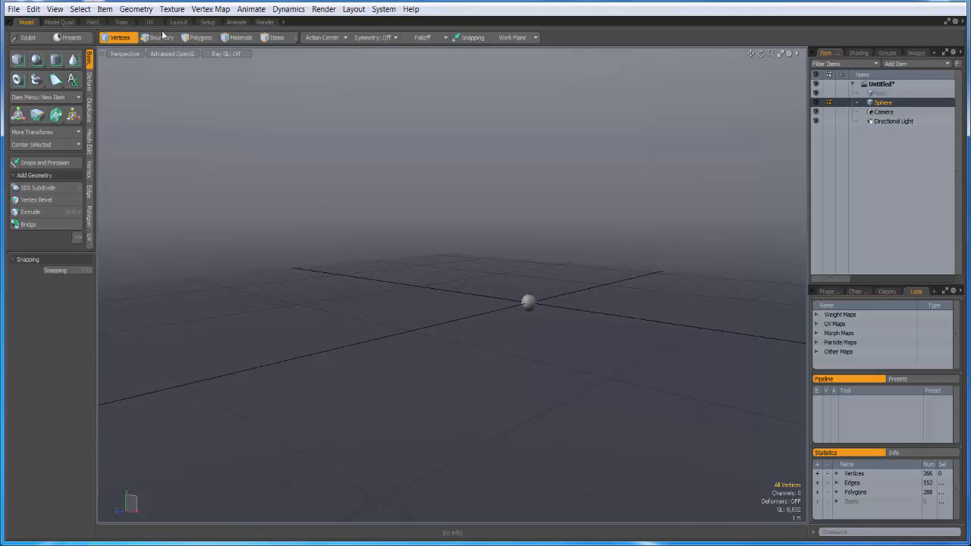
pyautogui.keyDown('ctrl'); pyautogui.click(56, 63); pyautogui.keyUp('ctrl')
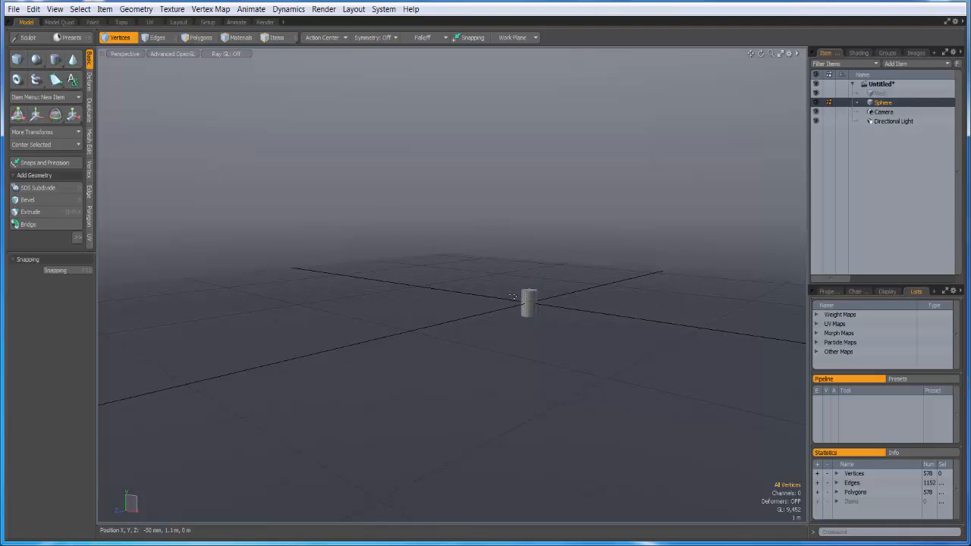
pyautogui.scroll(4, 541, 321)
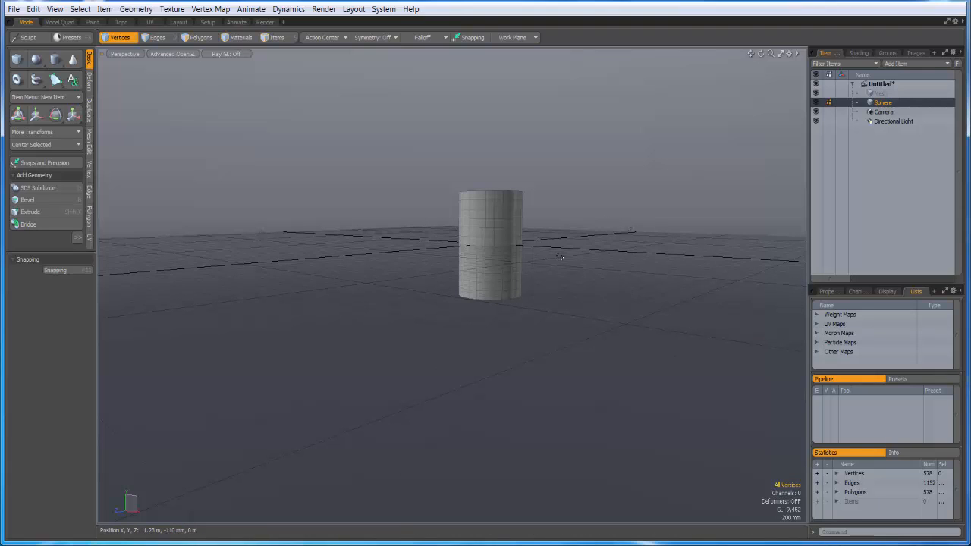
pyautogui.scroll(-3, 348, 221)
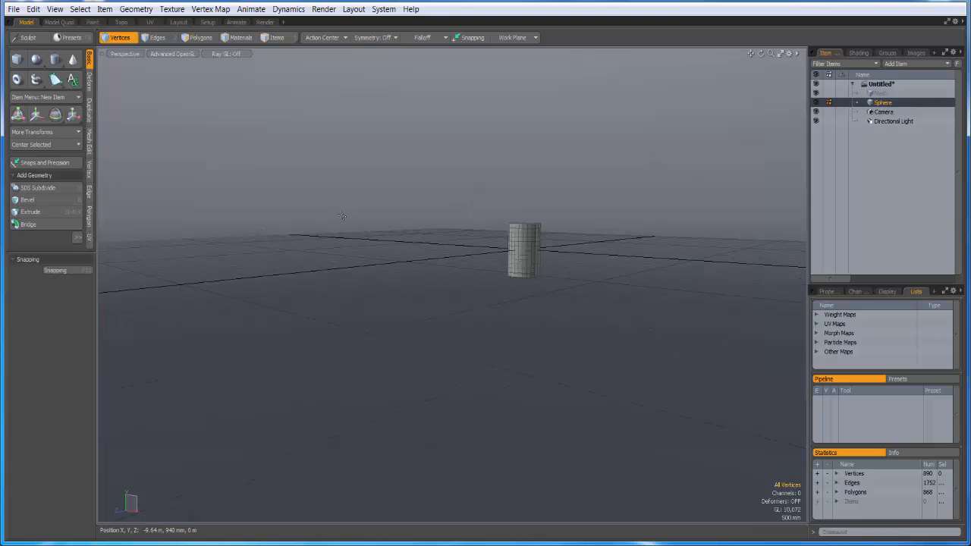
# Undo the cylinder and sphere insertions until the scene is empty
pyautogui.hotkey('ctrl', 'z')
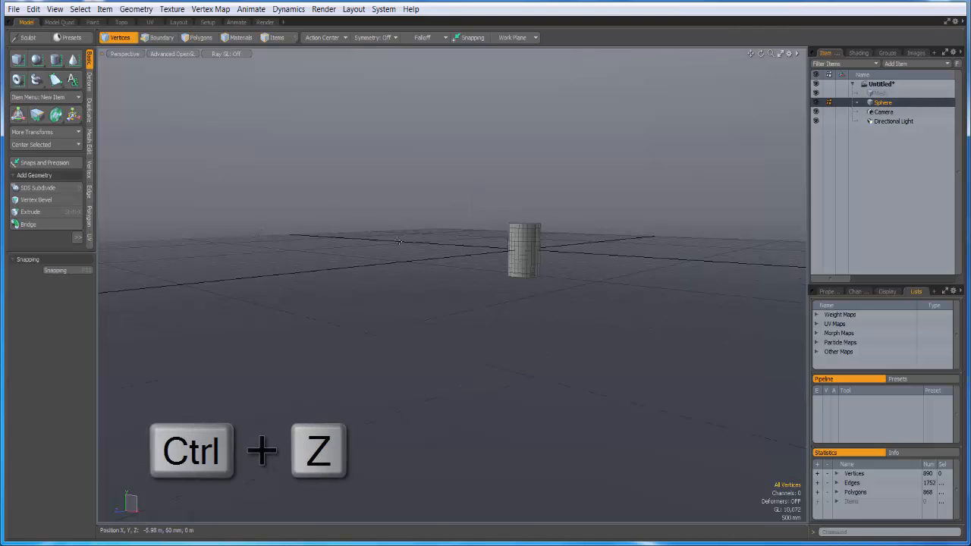
pyautogui.hotkey('ctrl', 'z')
pyautogui.hotkey('ctrl', 'z')
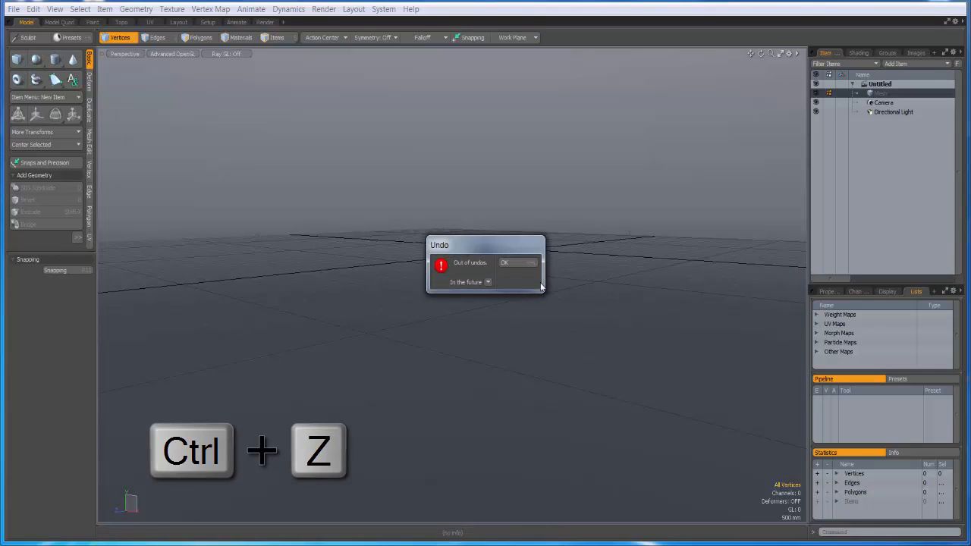
pyautogui.click(504, 262)
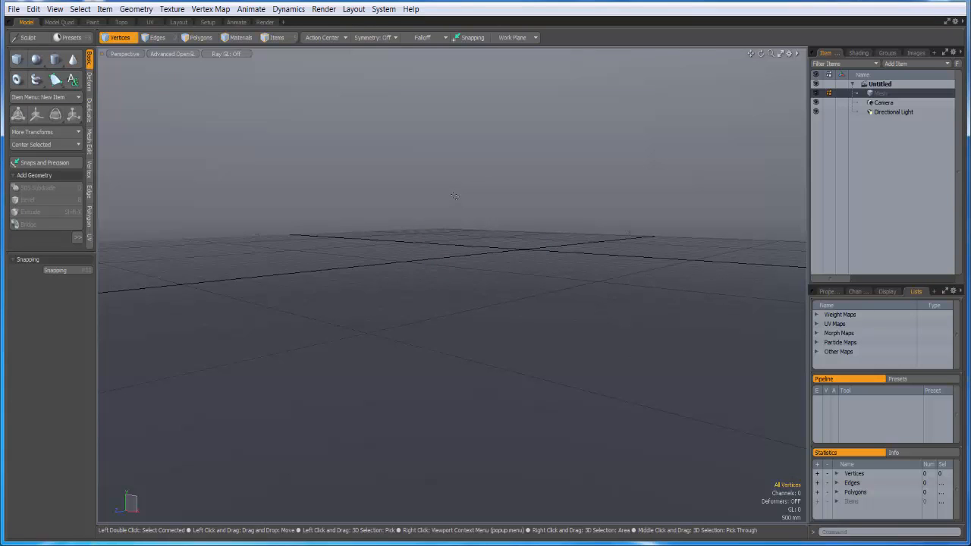
# Insert a default-size cube at the origin into the existing mesh and examine it at different distances
pyautogui.press('ctrl')
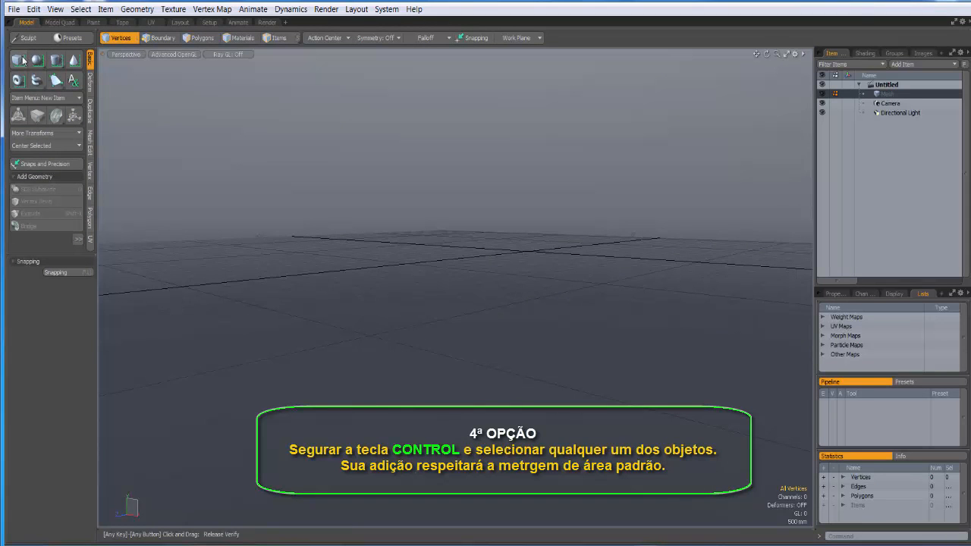
pyautogui.keyDown('ctrl'); pyautogui.click(22, 64); pyautogui.keyUp('ctrl')
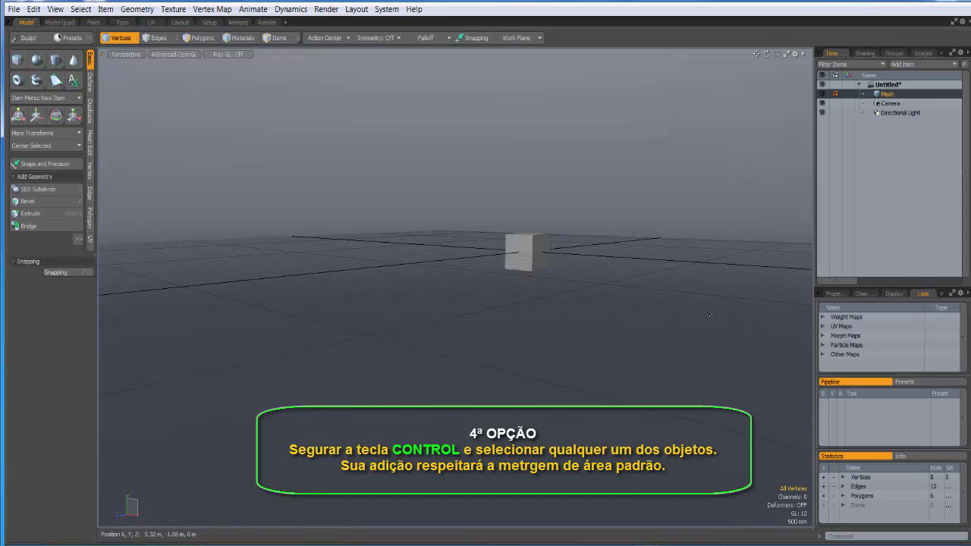
pyautogui.scroll(3, 672, 298)
pyautogui.scroll(2, 672, 298)
pyautogui.scroll(-5, 672, 298)
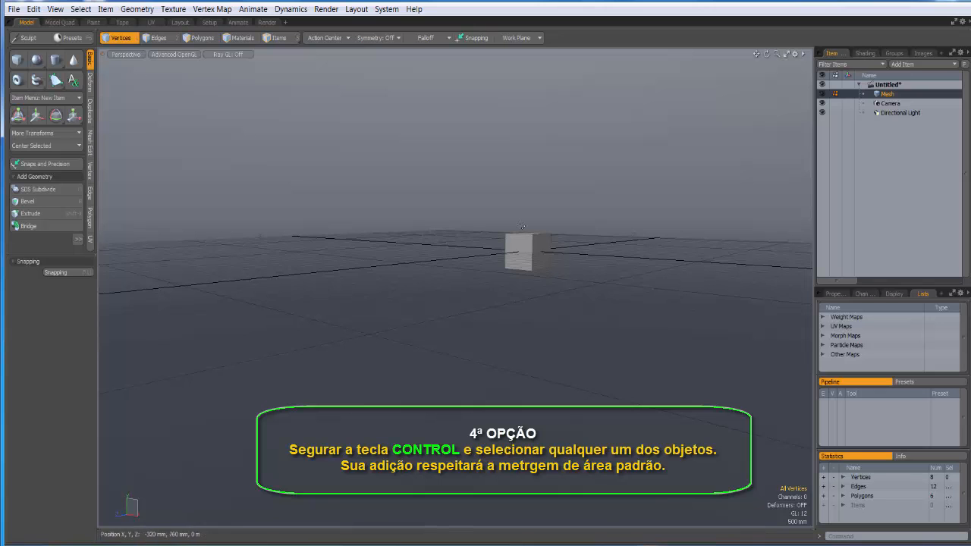
pyautogui.scroll(5, 521, 225)
pyautogui.scroll(2, 520, 225)
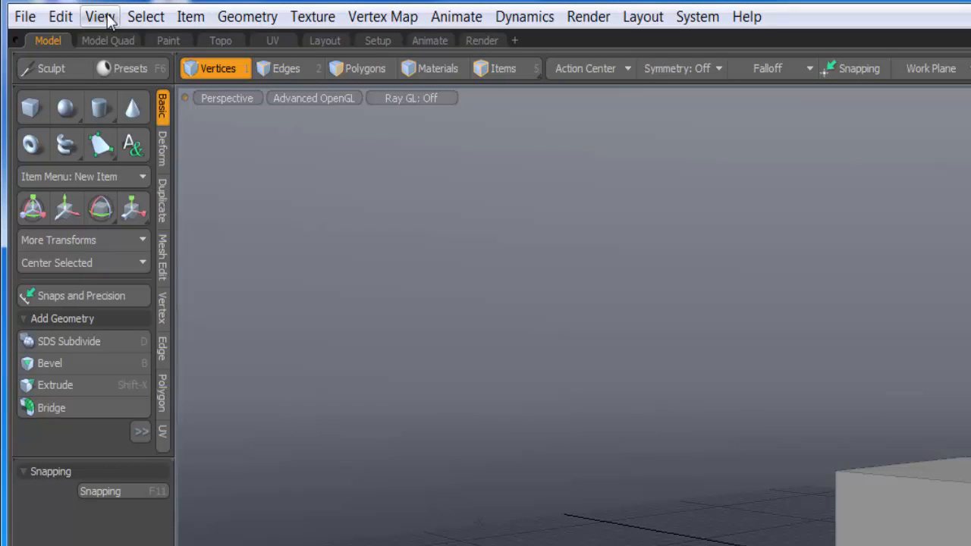
# Measure the cube's width, height and depth with the Dimensions Tool
pyautogui.click(106, 16)
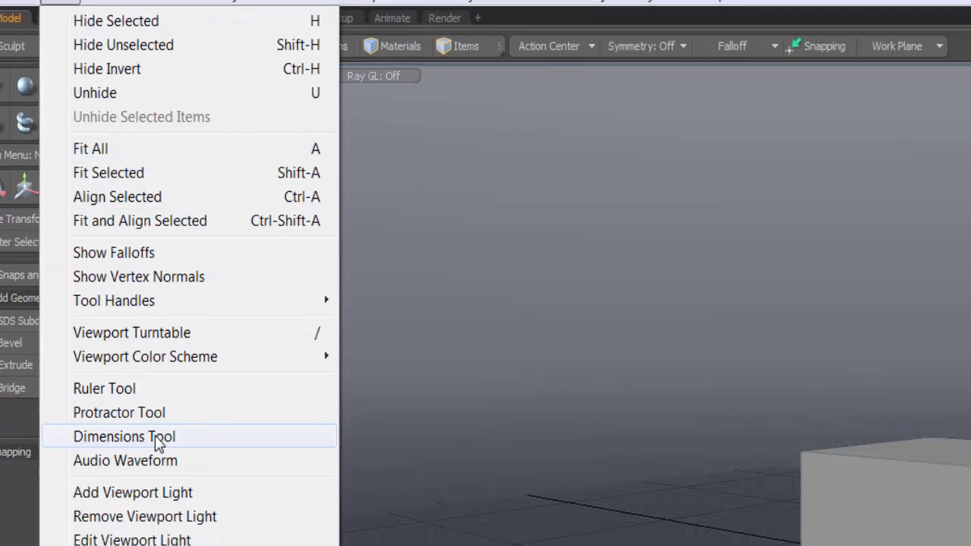
pyautogui.click(243, 456)
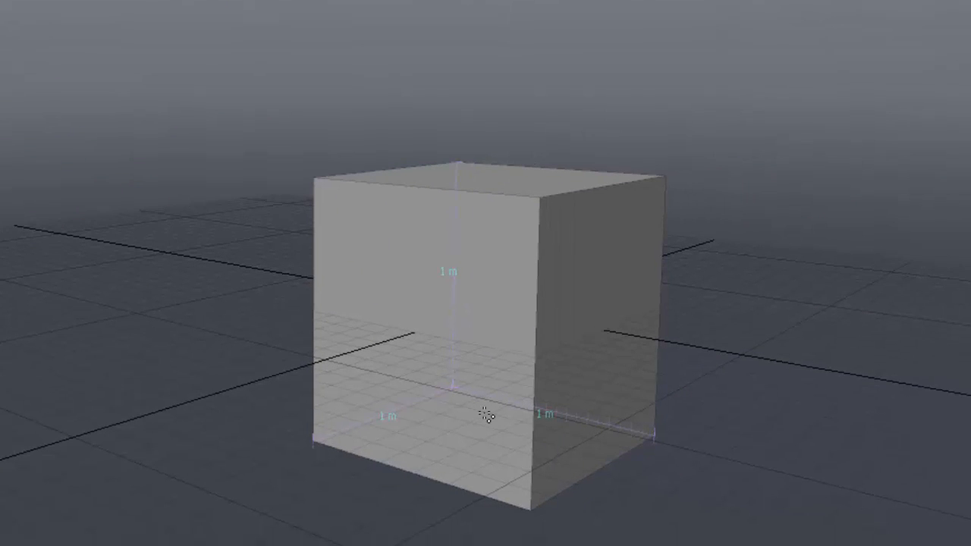
pyautogui.scroll(2, 485, 414)
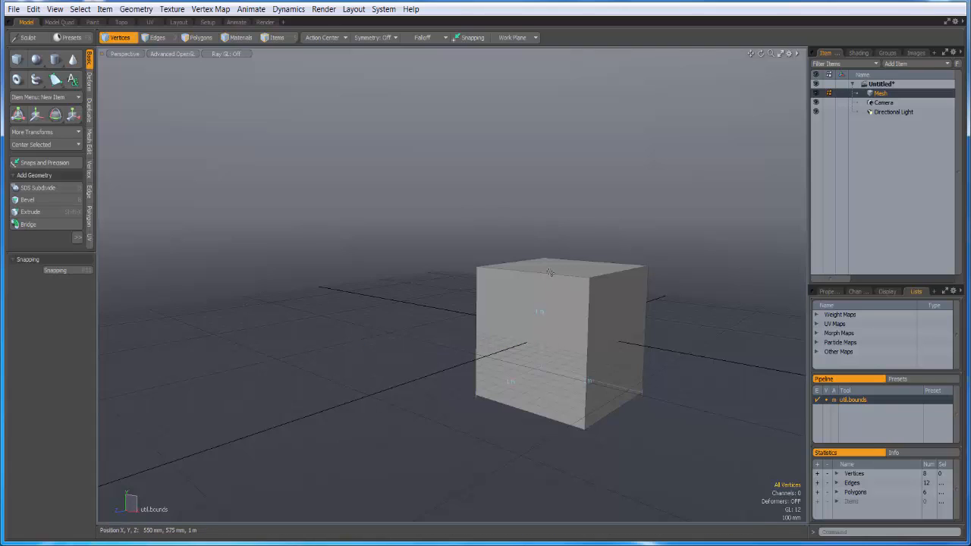
# Undo the dimensions display and the cube insertion until the scene is empty
pyautogui.hotkey('ctrl', 'z')
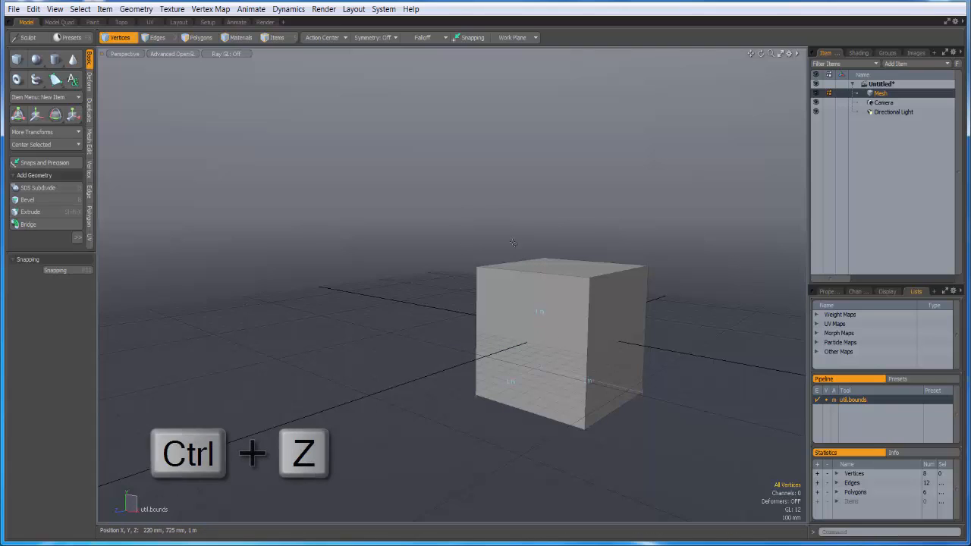
pyautogui.hotkey('ctrl', 'z')
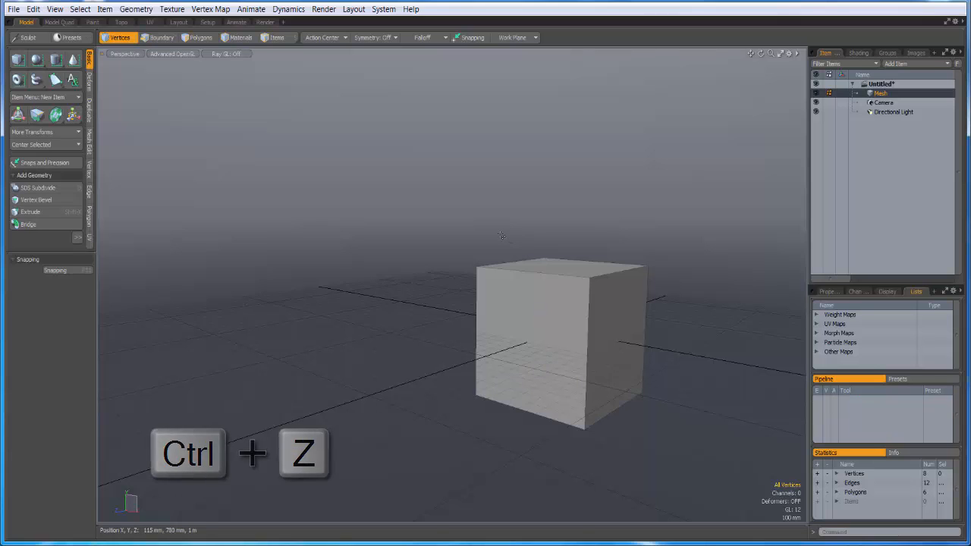
pyautogui.hotkey('ctrl', 'z')
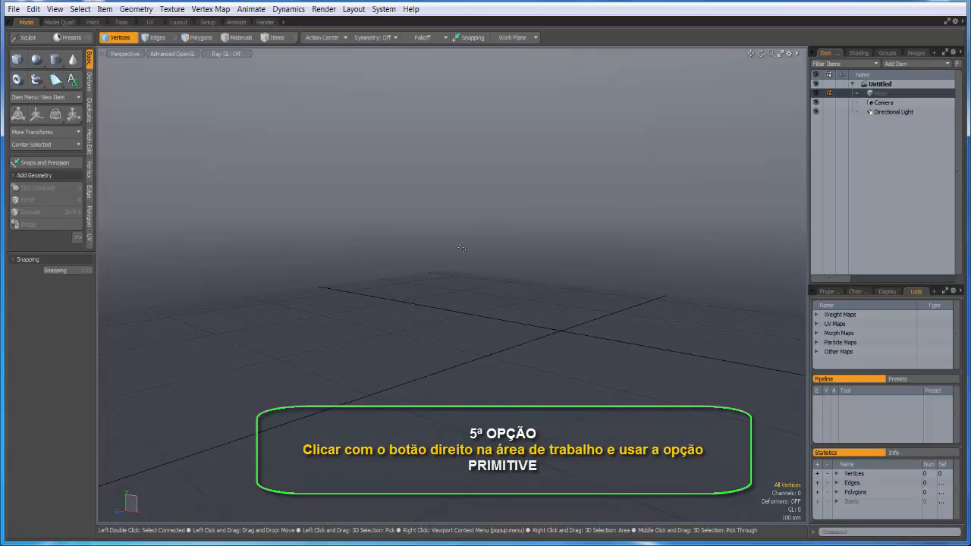
# Insert a default sphere primitive at the origin using the viewport's own Primitive commands
pyautogui.rightClick(461, 249)
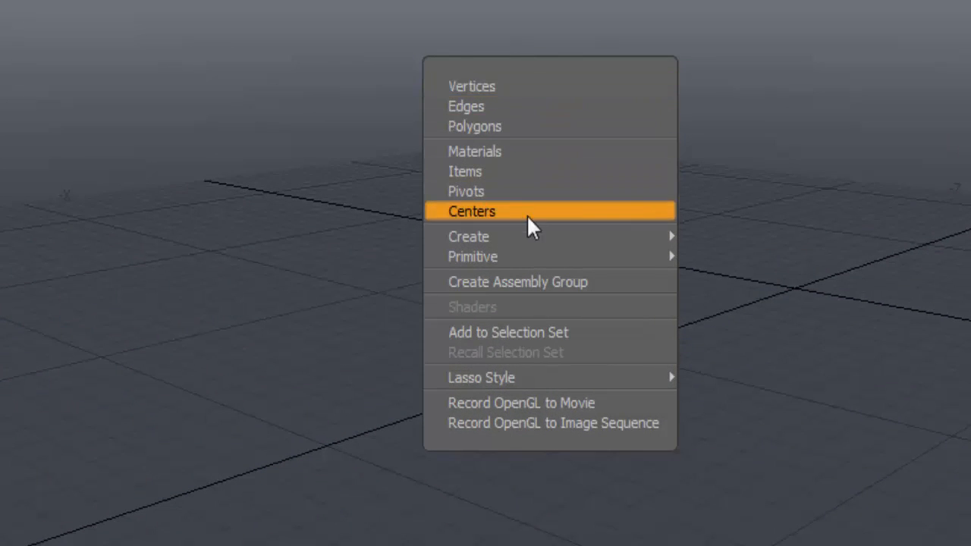
pyautogui.moveTo(523, 238)
pyautogui.moveTo(511, 261)
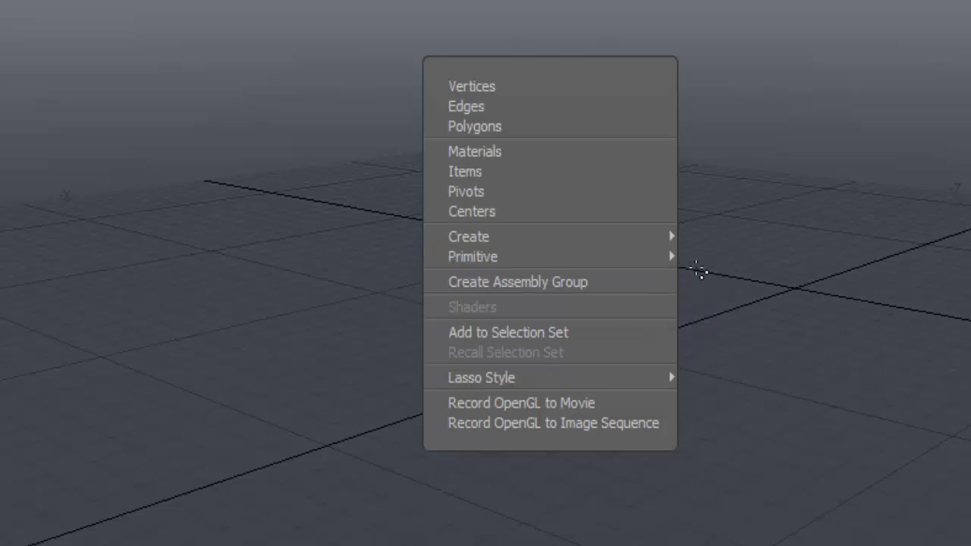
pyautogui.moveTo(660, 257)
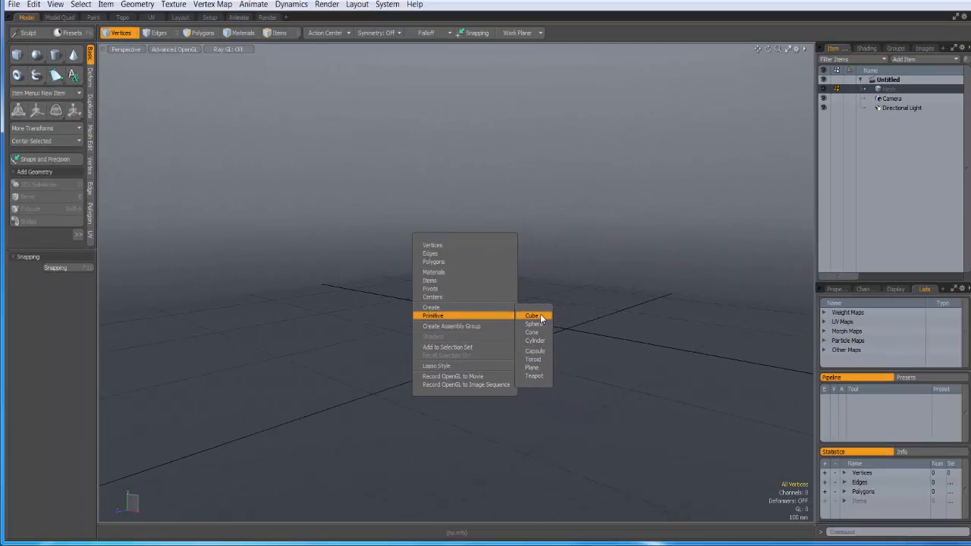
pyautogui.click(534, 325)
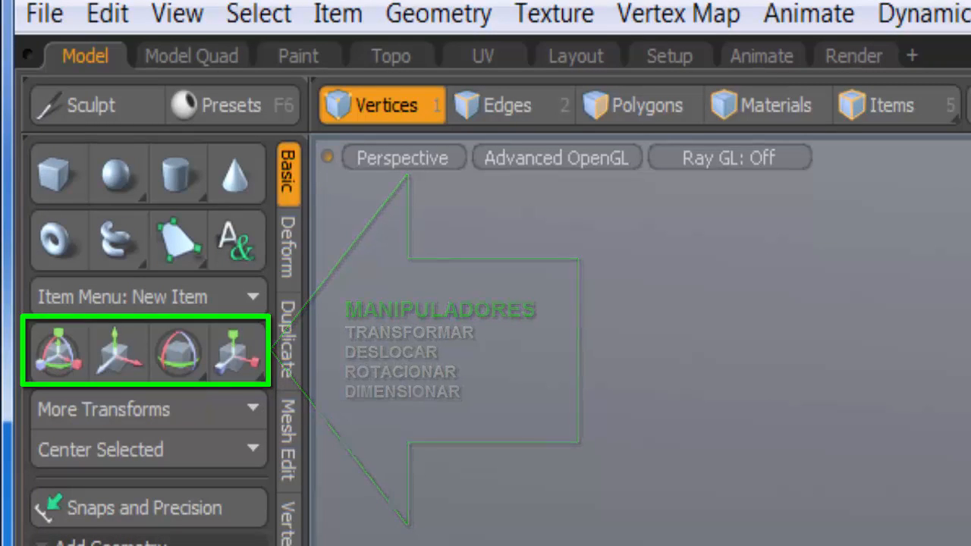
# With the universal Transform manipulator, rotate the sphere about 3° around X and scale it to about 97.5% along X
pyautogui.click(56, 354)
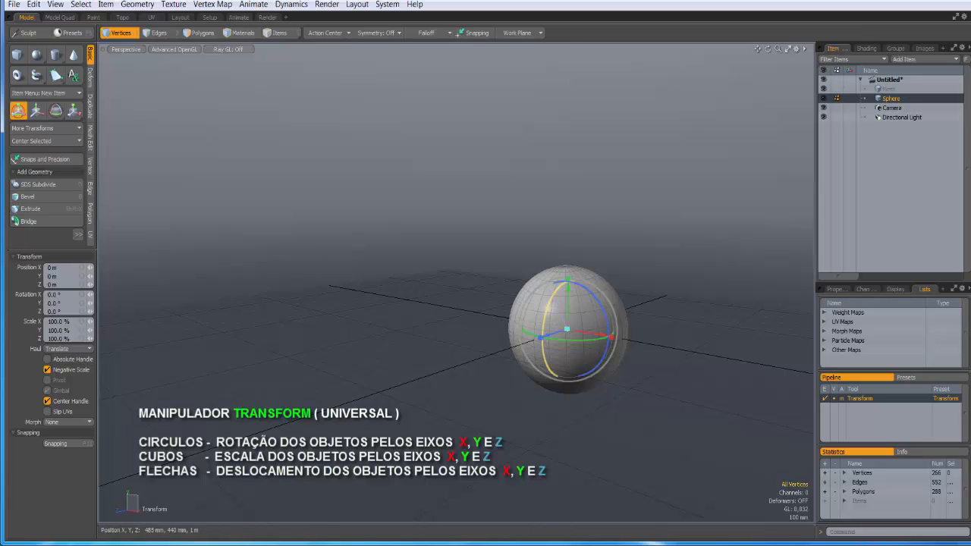
pyautogui.moveTo(560, 269); pyautogui.dragTo(542, 302)
pyautogui.moveTo(548, 359); pyautogui.dragTo(546, 306)
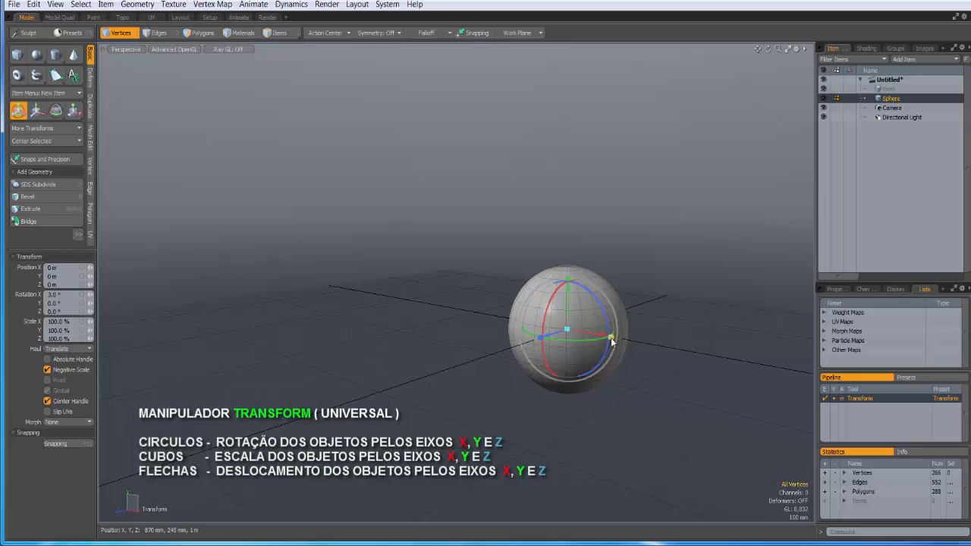
pyautogui.moveTo(611, 342)
pyautogui.mouseDown()
pyautogui.moveTo(583, 338)
pyautogui.moveTo(678, 349)
pyautogui.moveTo(611, 335)
pyautogui.mouseUp()
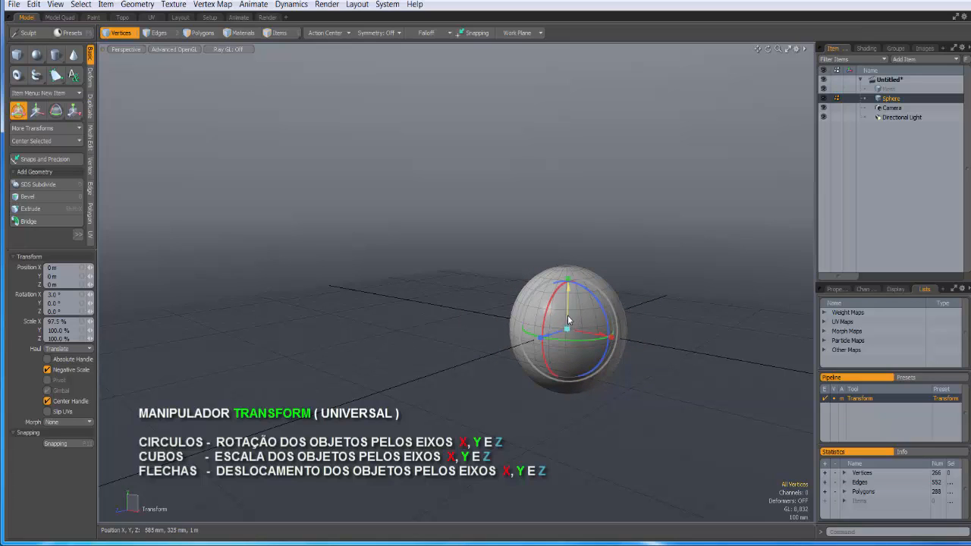
# Move the sphere with the universal manipulator to about X -290 mm, Y 400 mm and Z 180 mm
pyautogui.moveTo(568, 313); pyautogui.dragTo(551, 293)
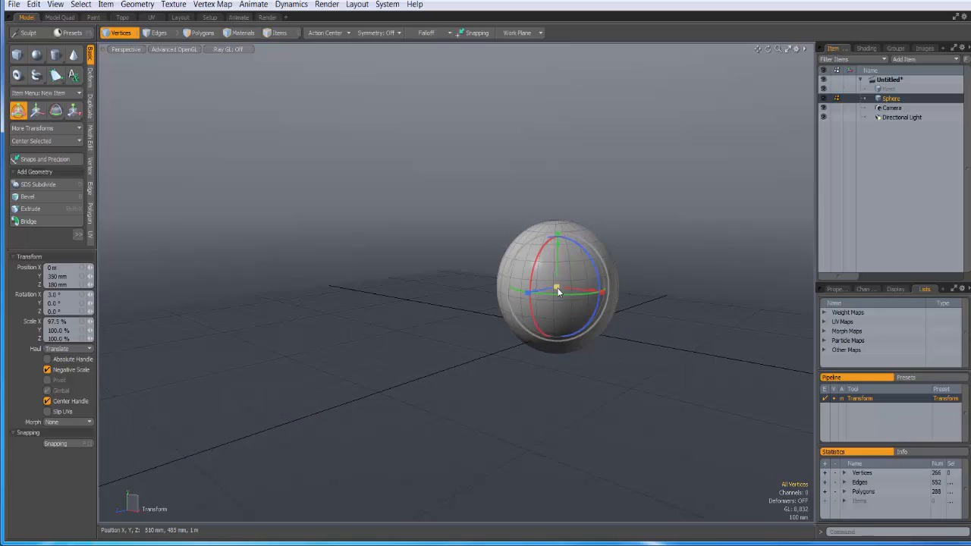
pyautogui.moveTo(558, 292); pyautogui.dragTo(526, 277)
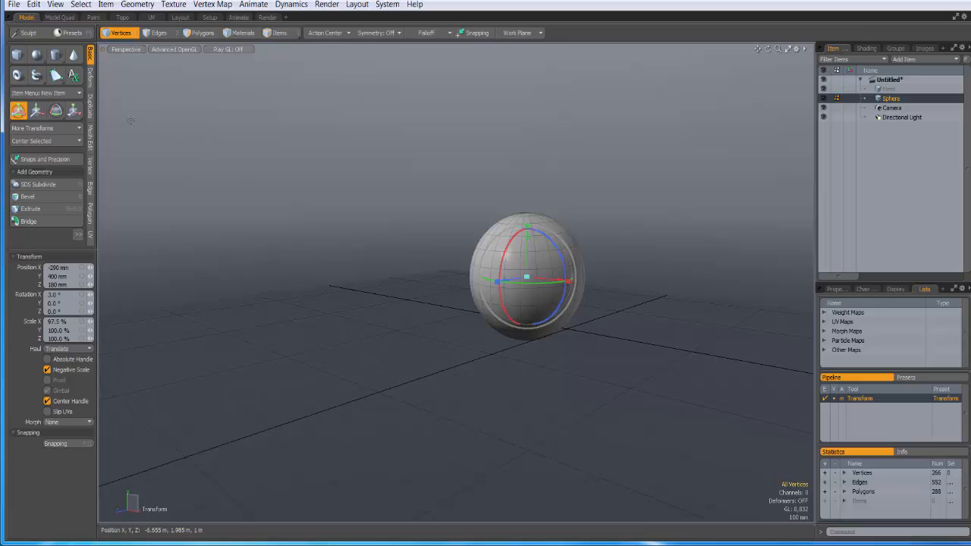
# Use the Move manipulator to offset the sphere by about 30 mm in X, 15 mm in Y and 310 mm in Z
pyautogui.click(35, 113)
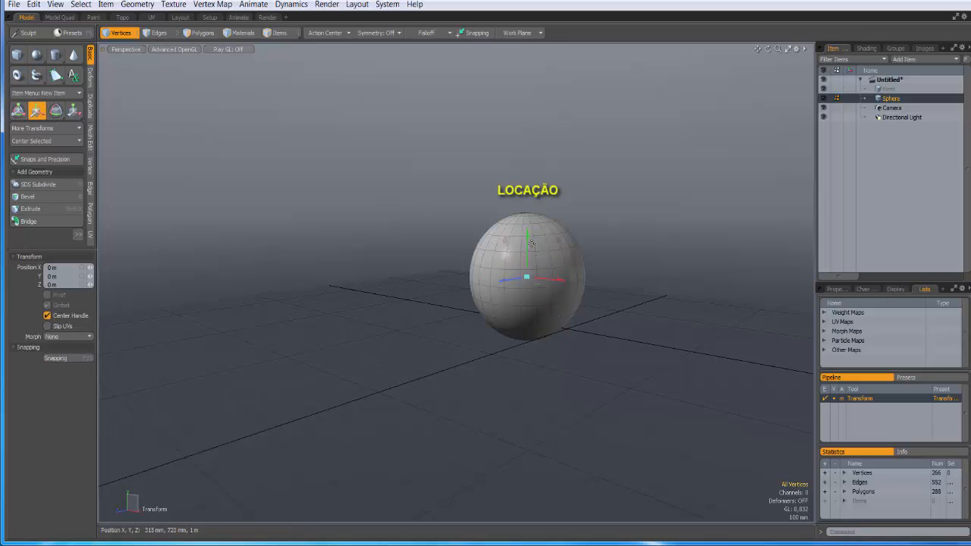
pyautogui.moveTo(529, 244)
pyautogui.mouseDown()
pyautogui.moveTo(530, 184)
pyautogui.moveTo(529, 260)
pyautogui.mouseUp()
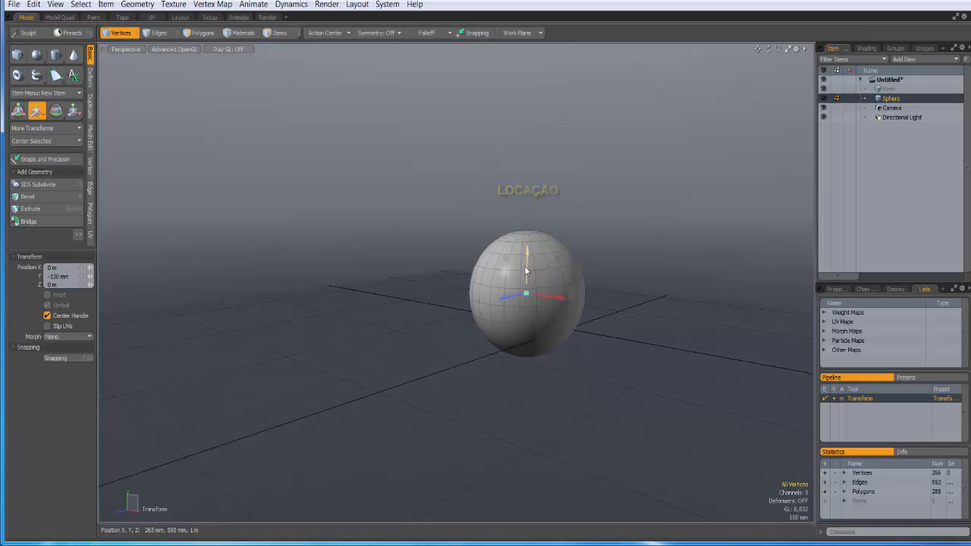
pyautogui.moveTo(503, 295); pyautogui.dragTo(480, 309)
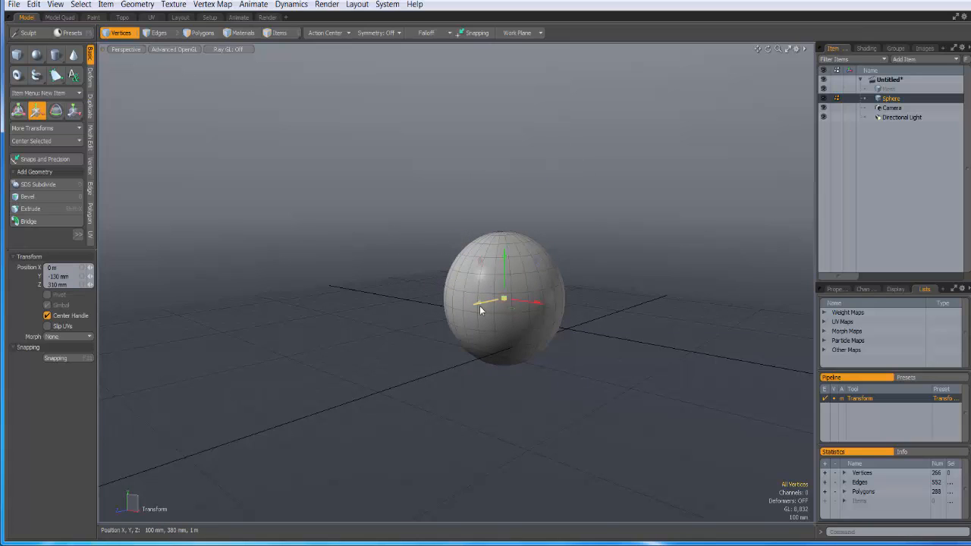
pyautogui.moveTo(541, 302); pyautogui.dragTo(507, 279)
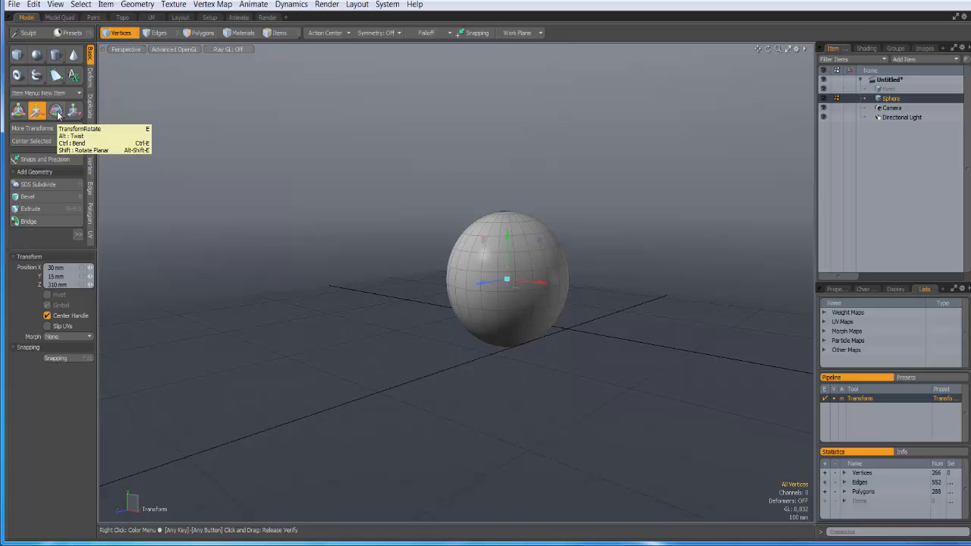
# Try rotating the sphere around its X axis with the Rotate manipulator
pyautogui.moveTo(58, 112); pyautogui.dragTo(46, 129)
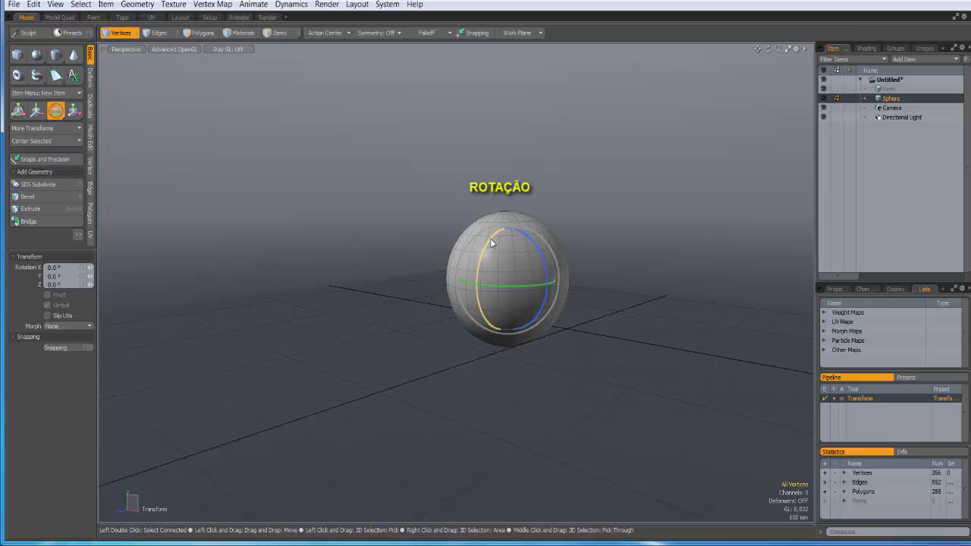
pyautogui.moveTo(490, 238)
pyautogui.mouseDown()
pyautogui.moveTo(482, 284)
pyautogui.moveTo(494, 229)
pyautogui.moveTo(490, 239)
pyautogui.mouseUp()
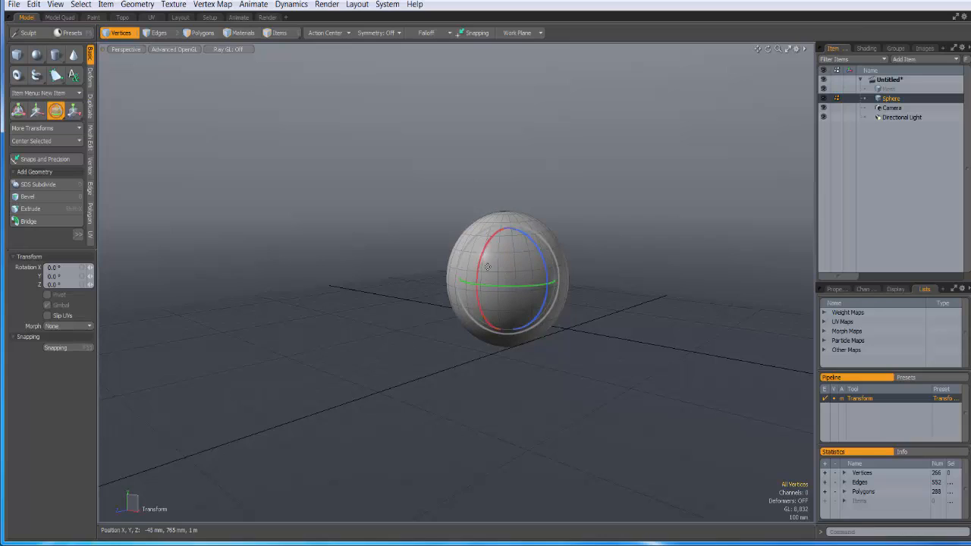
# Try scaling the sphere to about 112% in X and 103% in Y with the Scale manipulator
pyautogui.click(73, 111)
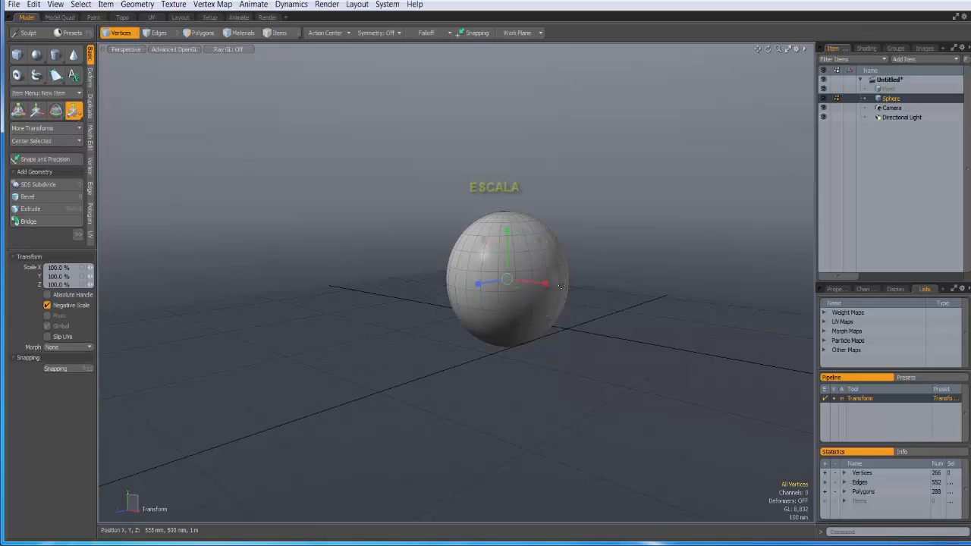
pyautogui.moveTo(508, 229)
pyautogui.mouseDown()
pyautogui.moveTo(507, 256)
pyautogui.moveTo(507, 232)
pyautogui.mouseUp()
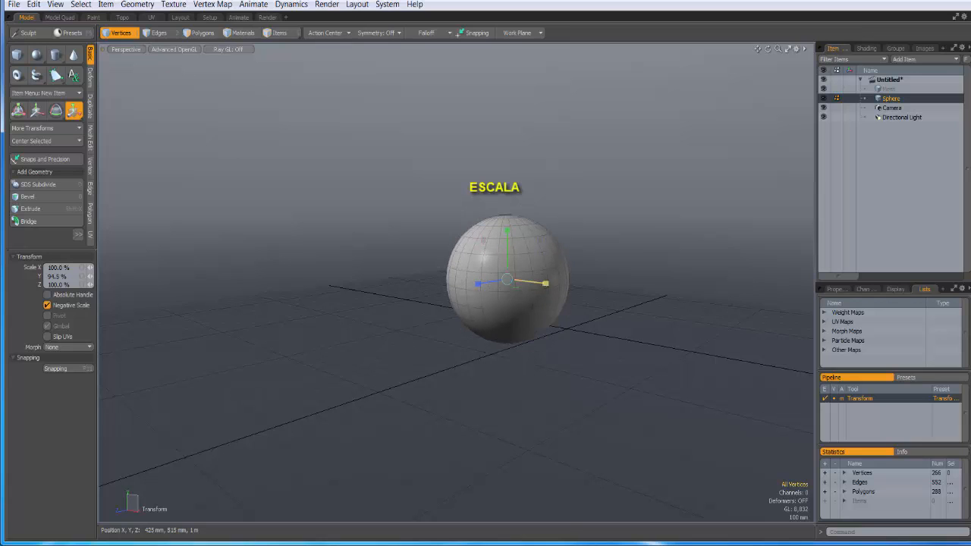
pyautogui.moveTo(545, 283)
pyautogui.mouseDown()
pyautogui.moveTo(584, 284)
pyautogui.moveTo(550, 284)
pyautogui.mouseUp()
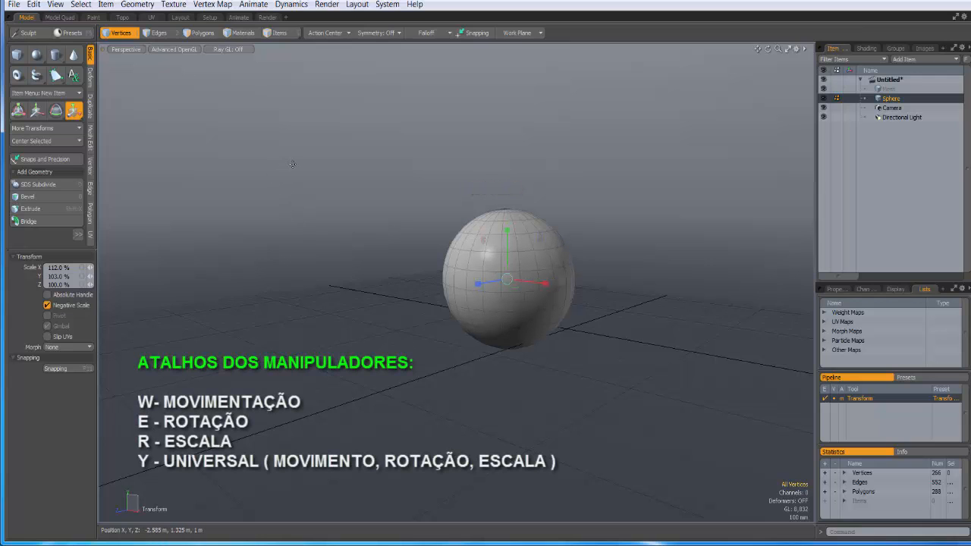
# Use the Move manipulator to offset the sphere by about 55 mm in X and 75 mm in Y
pyautogui.press('w')
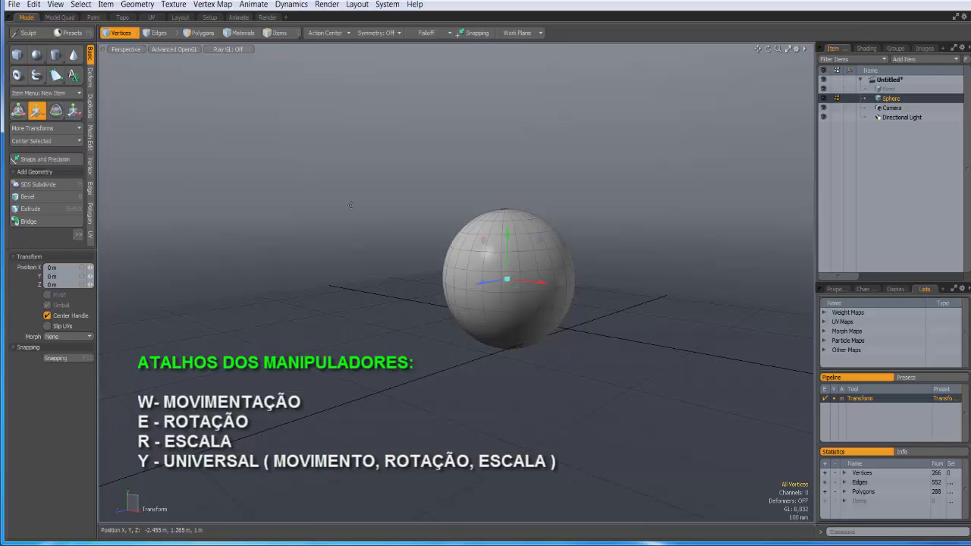
pyautogui.moveTo(510, 231)
pyautogui.mouseDown()
pyautogui.moveTo(519, 201)
pyautogui.moveTo(508, 229)
pyautogui.mouseUp()
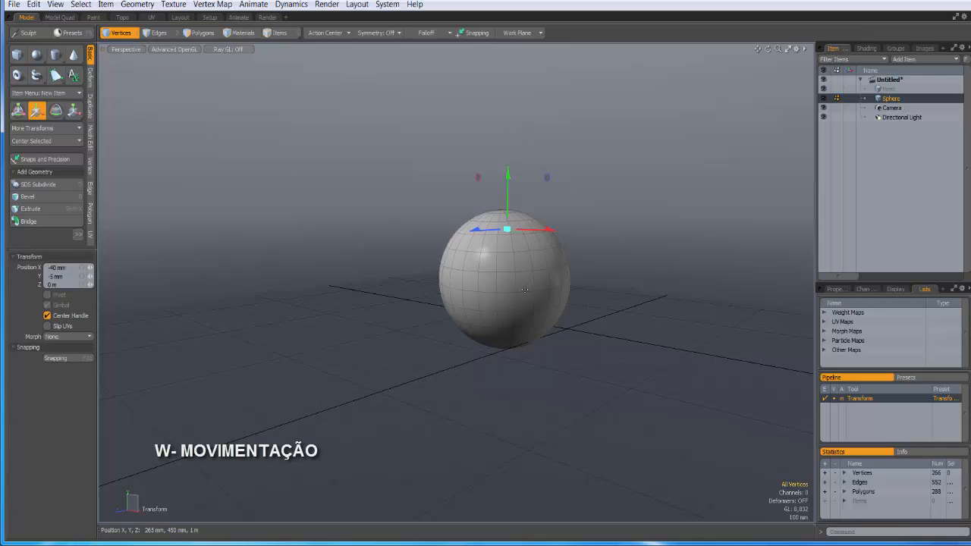
pyautogui.moveTo(524, 290); pyautogui.dragTo(547, 282)
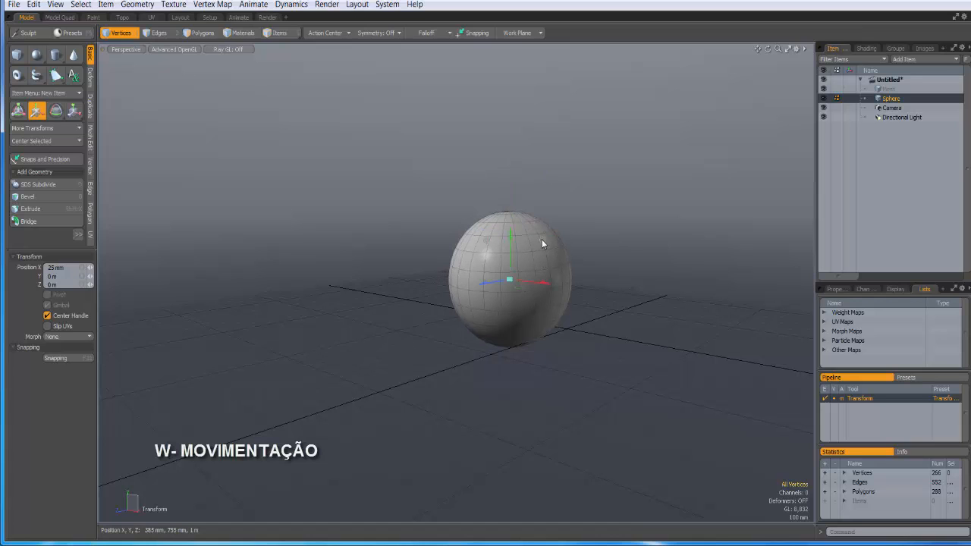
pyautogui.moveTo(541, 239)
pyautogui.mouseDown()
pyautogui.moveTo(517, 253)
pyautogui.moveTo(546, 246)
pyautogui.moveTo(537, 219)
pyautogui.moveTo(556, 243)
pyautogui.moveTo(594, 192)
pyautogui.moveTo(564, 229)
pyautogui.moveTo(547, 229)
pyautogui.mouseUp()
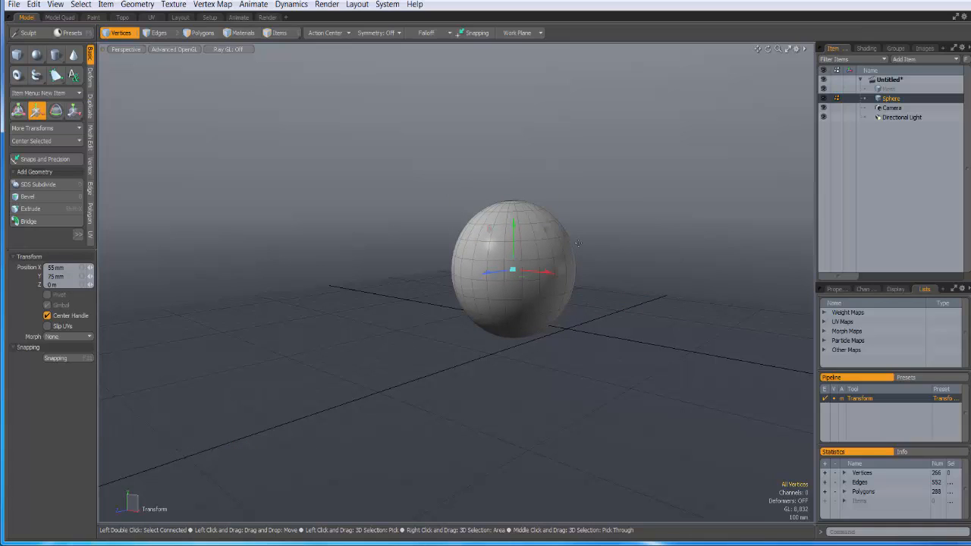
# Switch through the Rotate manipulator to the Scale manipulator and scale the sphere to about 104% in X
pyautogui.press('e')
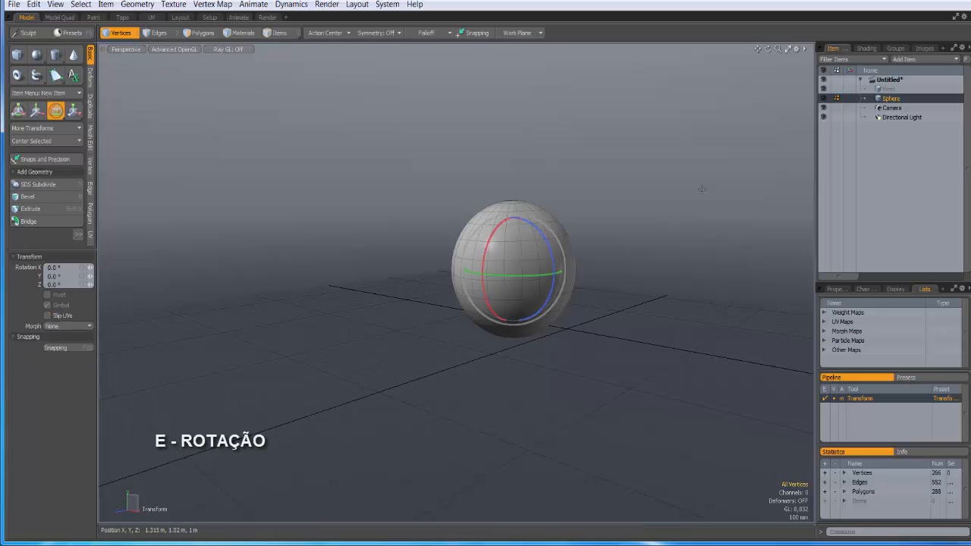
pyautogui.press('r')
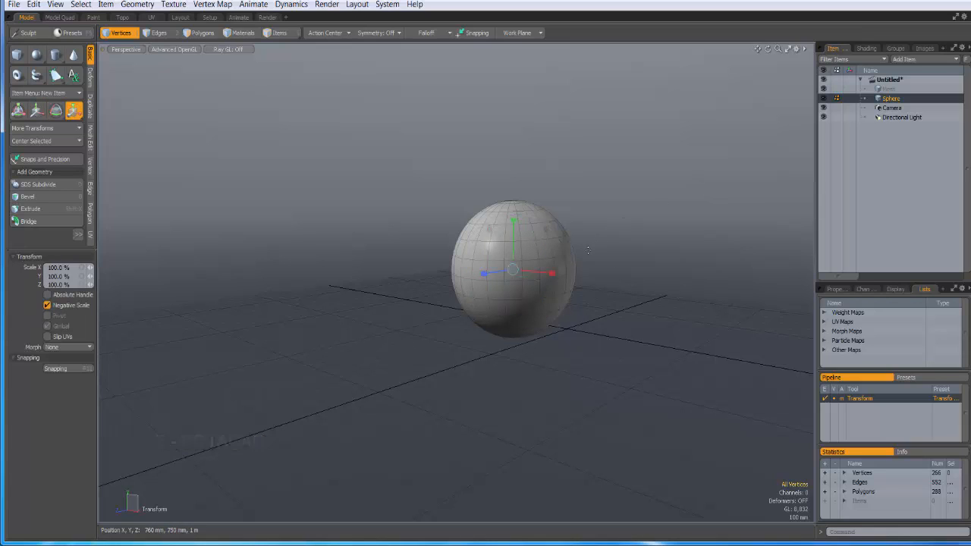
pyautogui.moveTo(554, 279)
pyautogui.mouseDown()
pyautogui.moveTo(537, 273)
pyautogui.moveTo(561, 273)
pyautogui.moveTo(553, 273)
pyautogui.mouseUp()
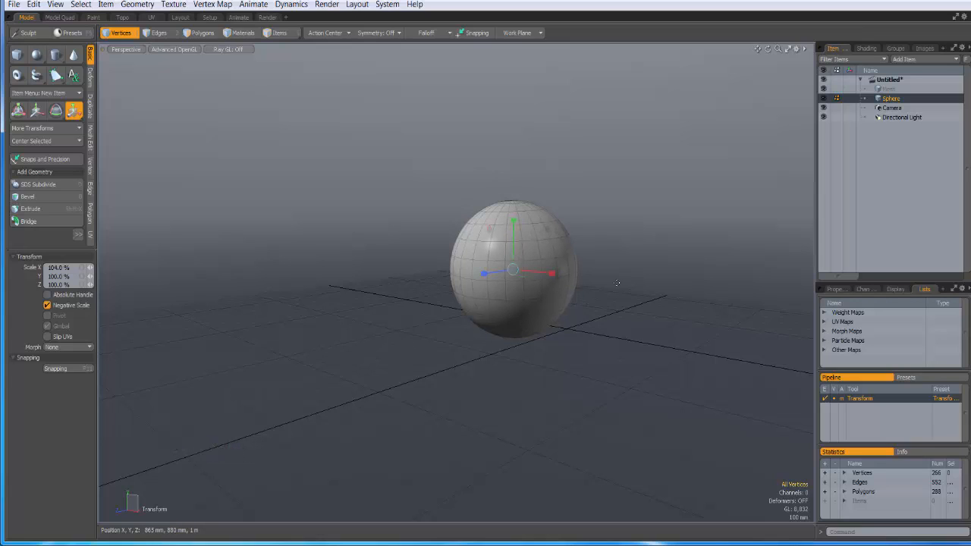